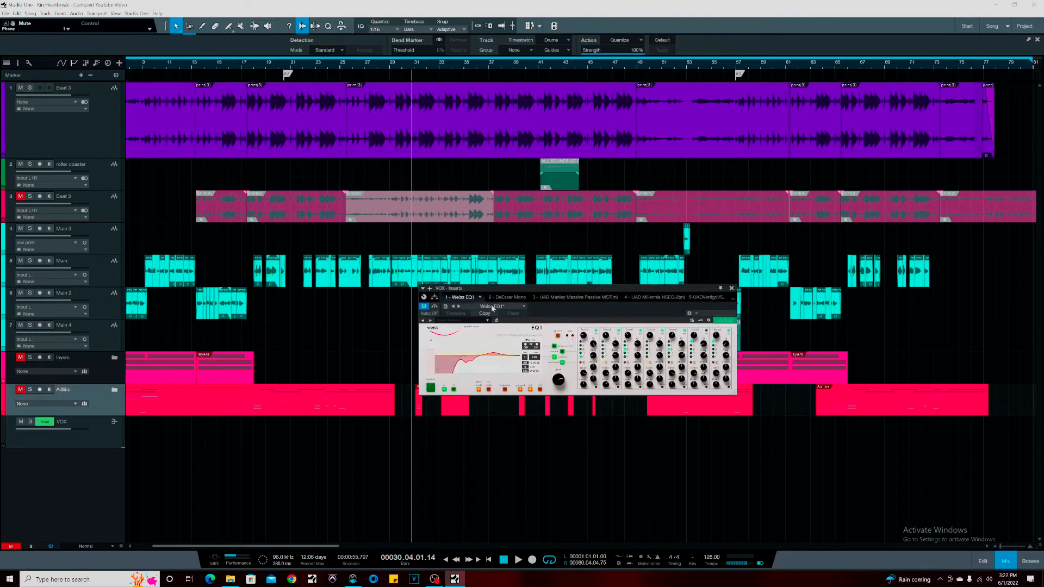
Move the VOX channel's Weiss EQ1 window up over the track area and enlarge it
drag(495, 286, 333, 213)
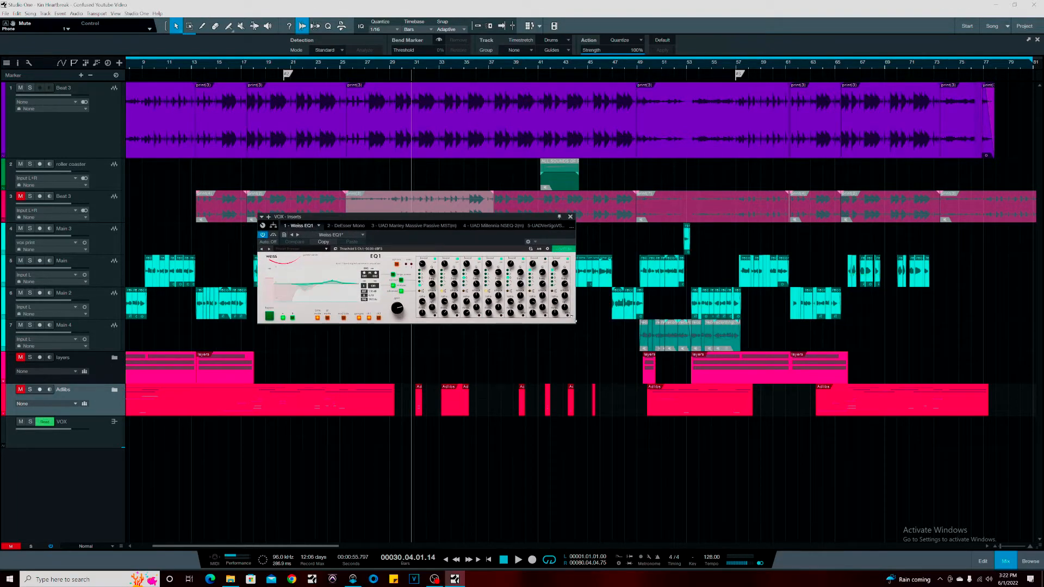
drag(575, 321, 690, 408)
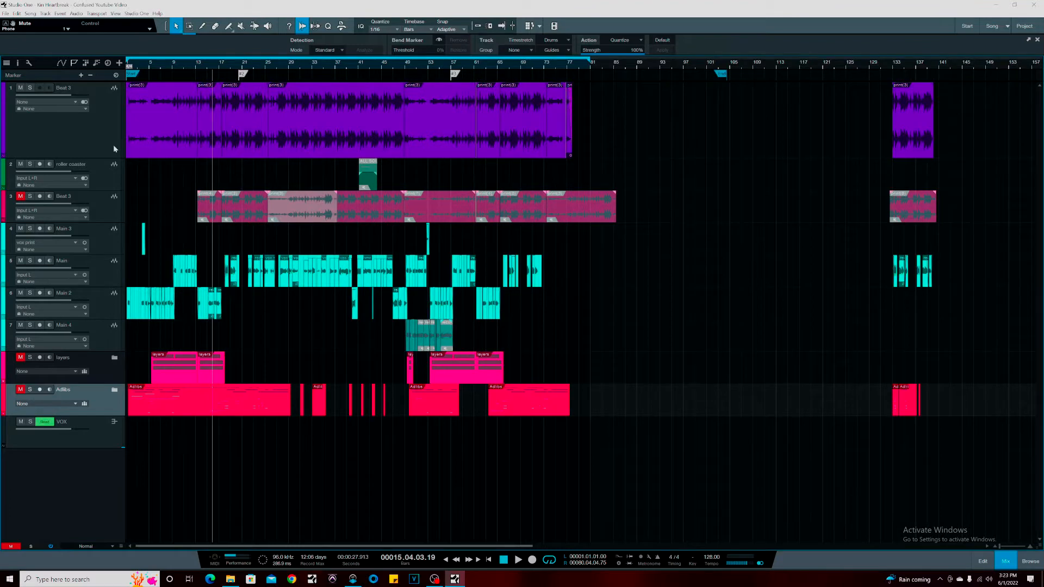
Select the first Beat 3 track and reposition its Weiss EQ1 insert window slightly higher
click(83, 125)
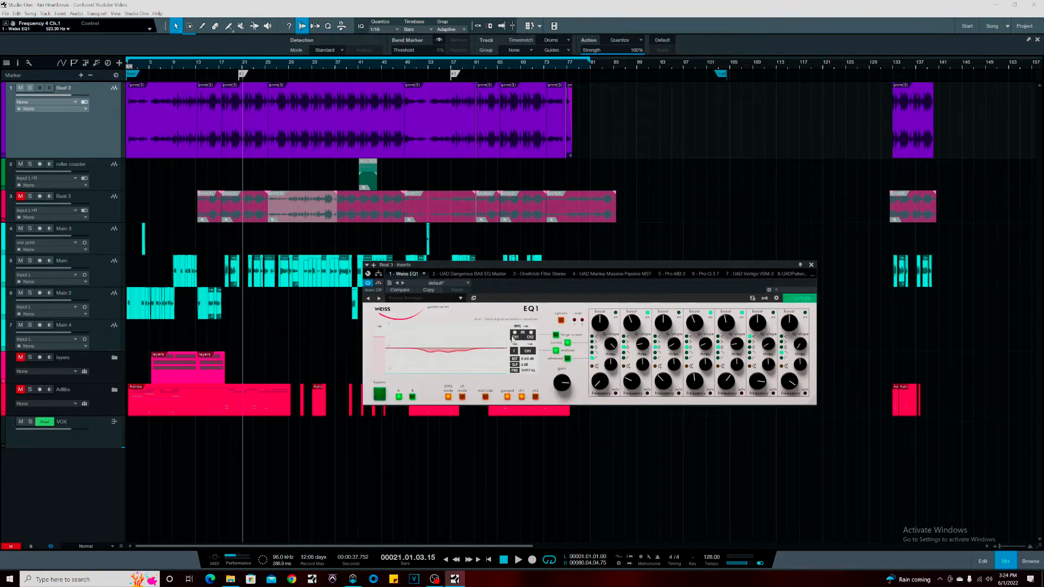
drag(519, 266, 516, 258)
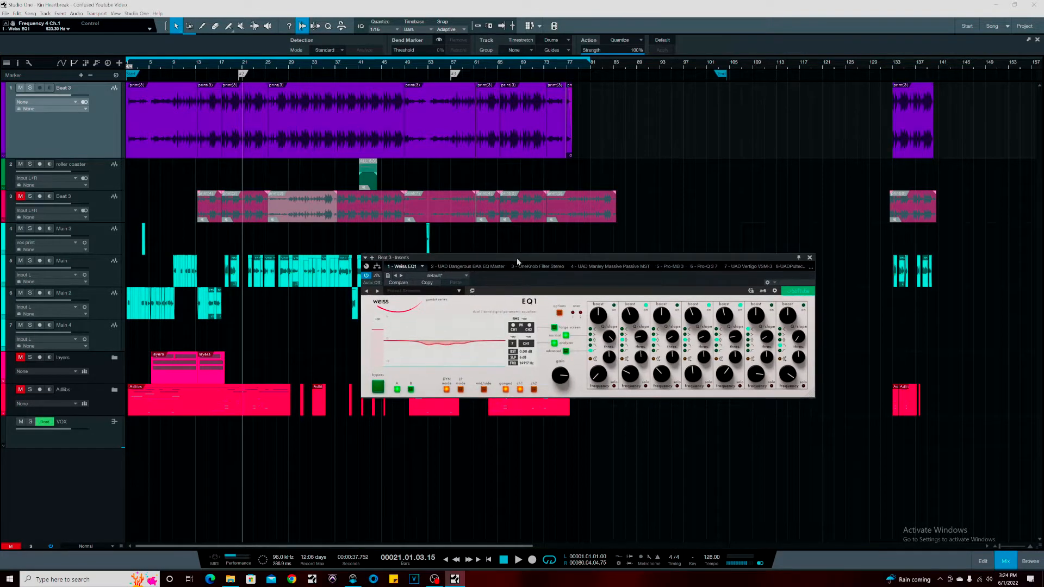
Toggle the Beat 3 EQ1's bypass on and off and try its A comparison setting
click(377, 387)
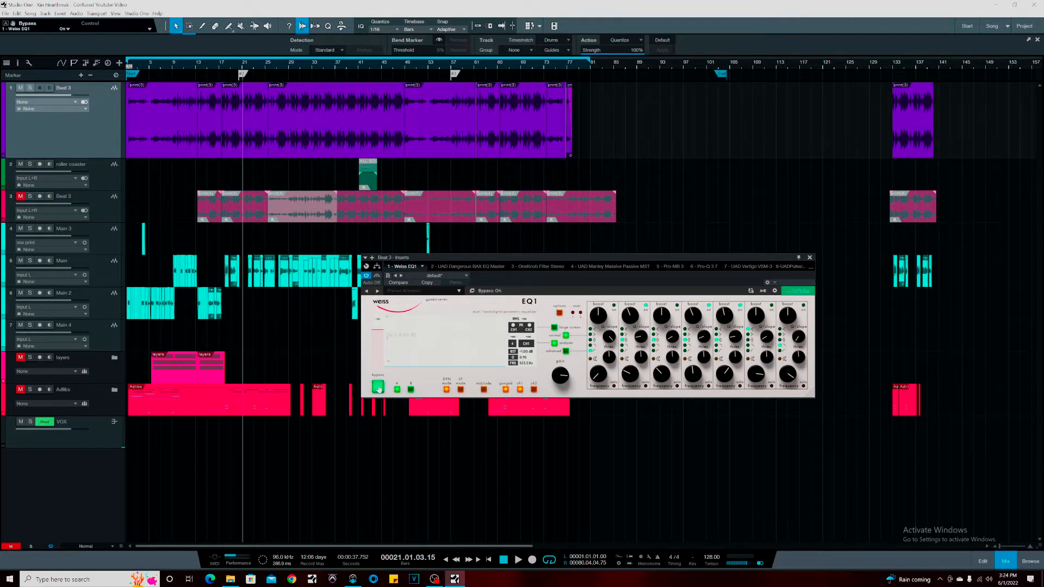
click(378, 387)
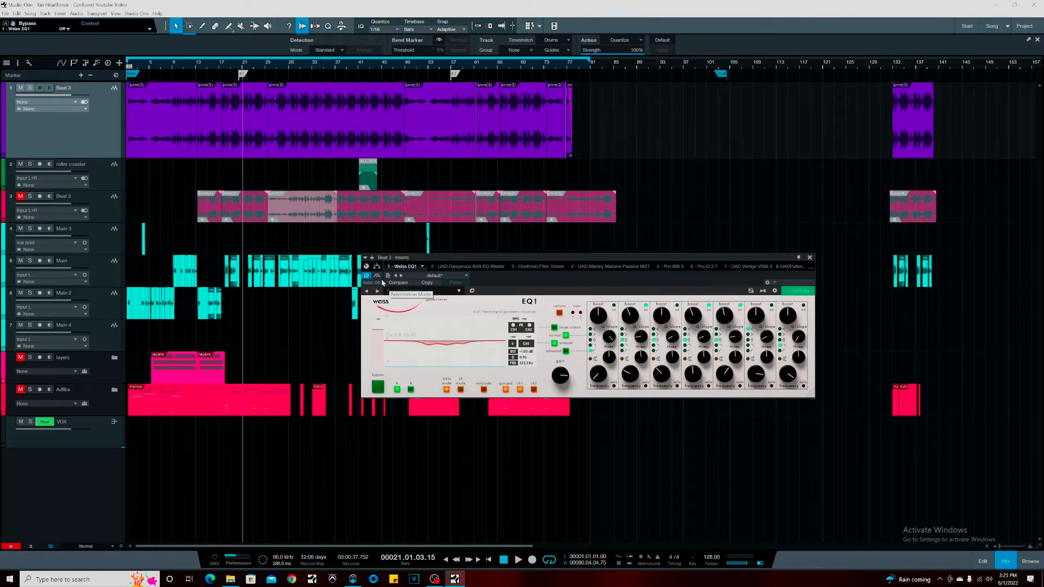
click(397, 389)
click(398, 390)
click(397, 390)
click(396, 390)
Switch the EQ1 back and forth between DYN and LP modes, finishing in DYN mode
click(446, 390)
click(446, 391)
click(459, 389)
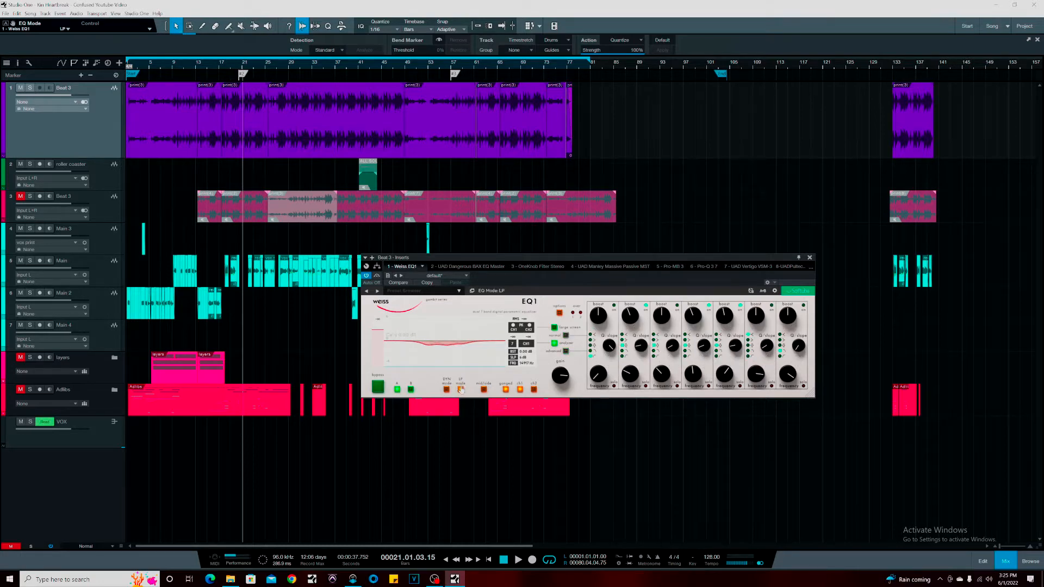
click(446, 390)
click(460, 389)
click(460, 389)
click(460, 389)
click(446, 389)
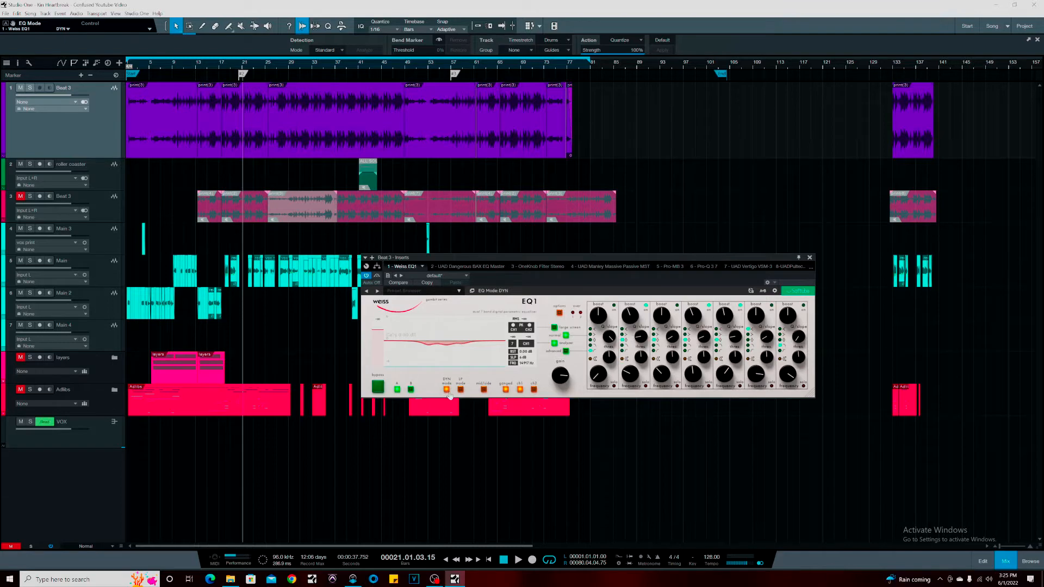
Try the EQ1's mid/side mode with channel 2 selected, and return to channel 1 in stereo mode
click(484, 390)
click(533, 389)
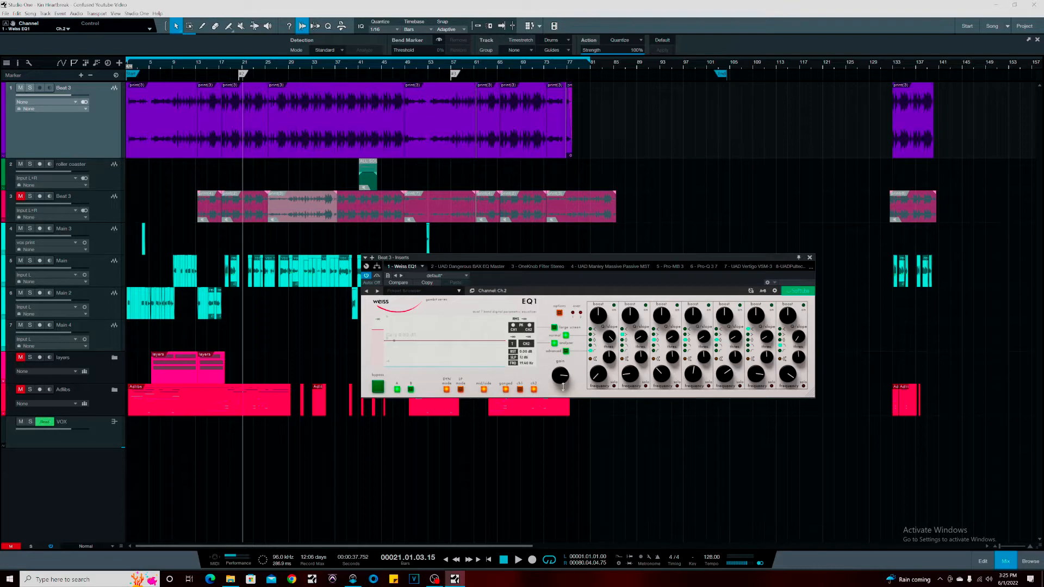
click(519, 389)
click(483, 389)
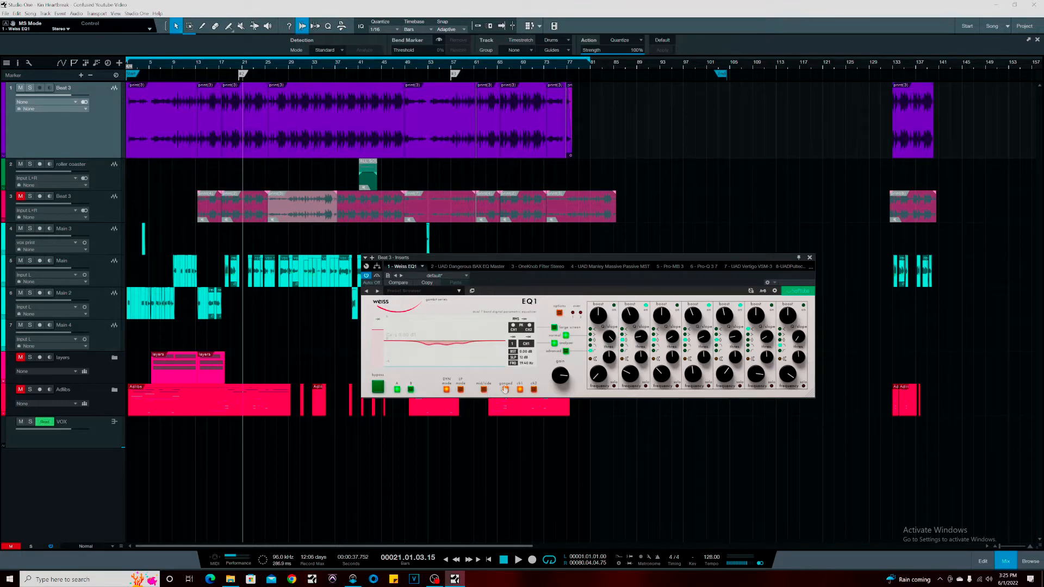
Toggle the EQ1's ganged channel linking off and on, and open and close its large screen view
click(505, 389)
click(534, 388)
click(505, 389)
click(554, 328)
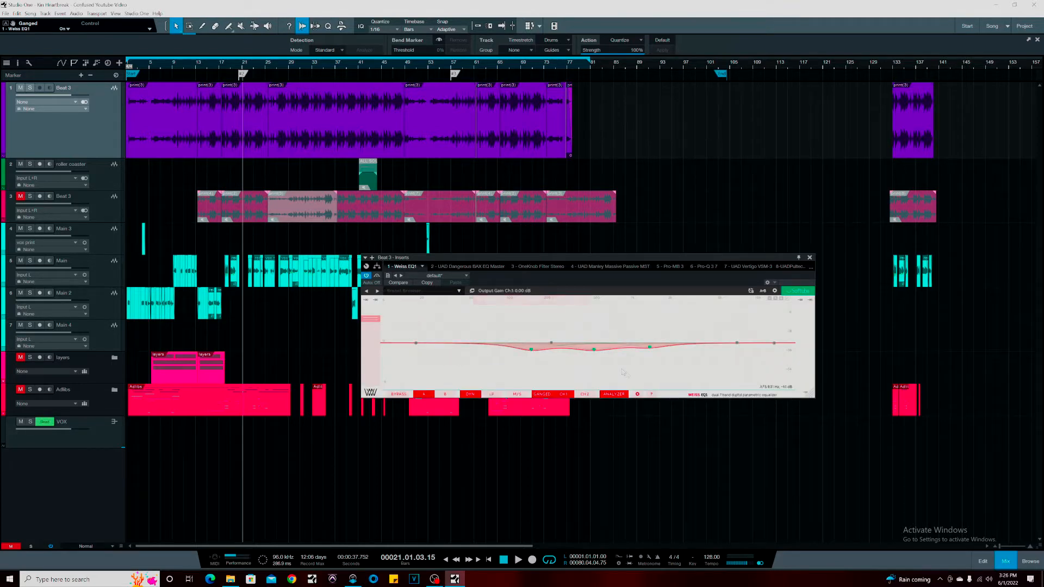
click(637, 394)
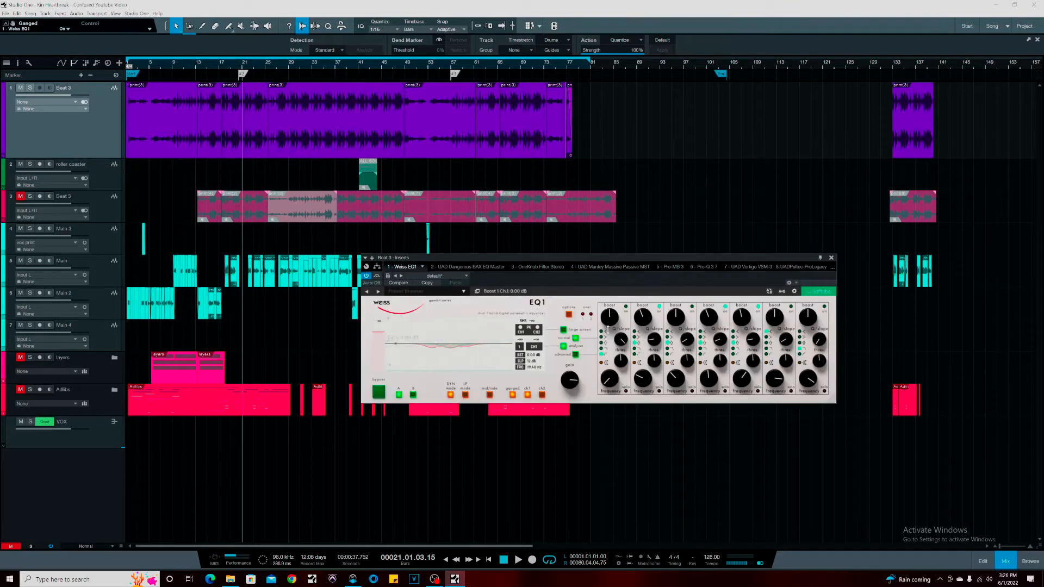
Turn the EQ1's analyzer off and back on while playing the song to compare the displays
click(563, 346)
key(space)
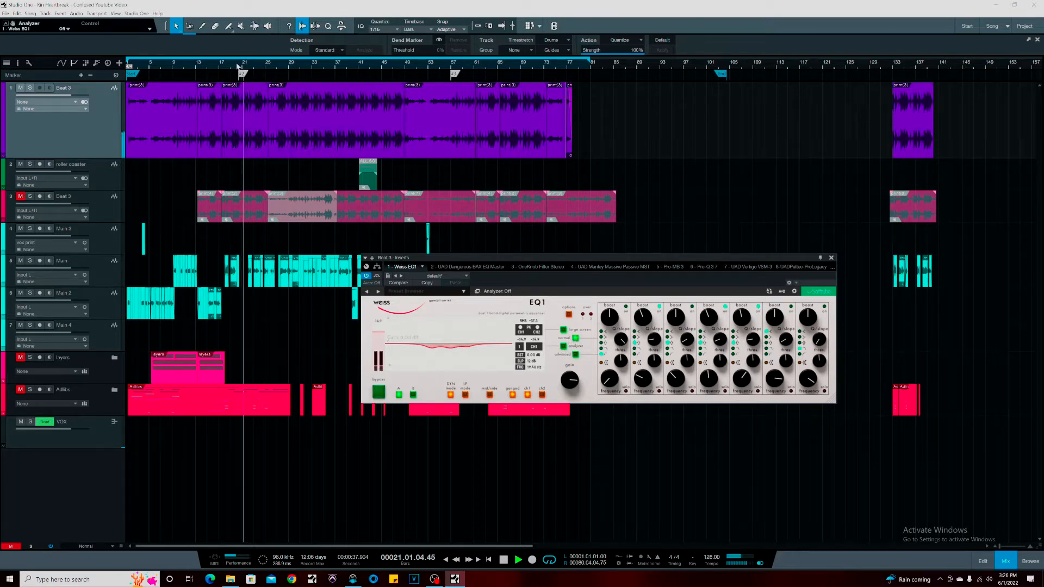
click(563, 347)
key(space)
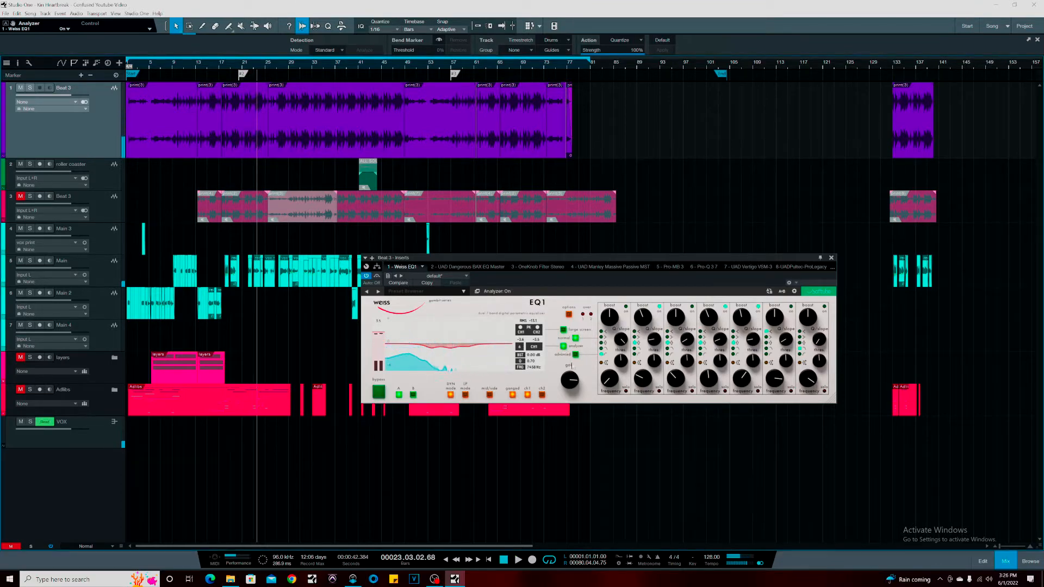
Show the EQ1's advanced dynamic controls and try an output gain of -0.60 dB
click(575, 354)
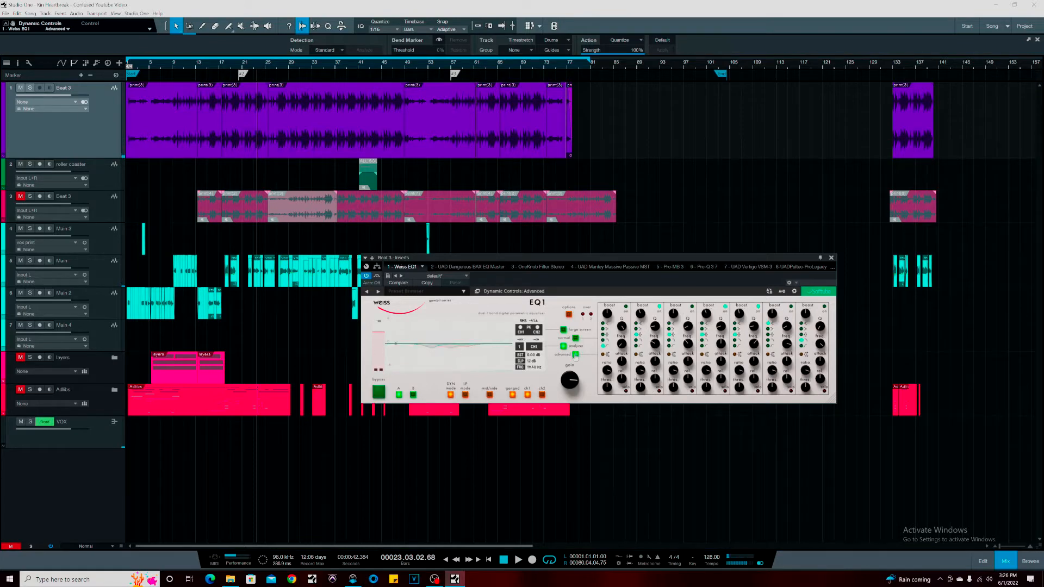
click(562, 346)
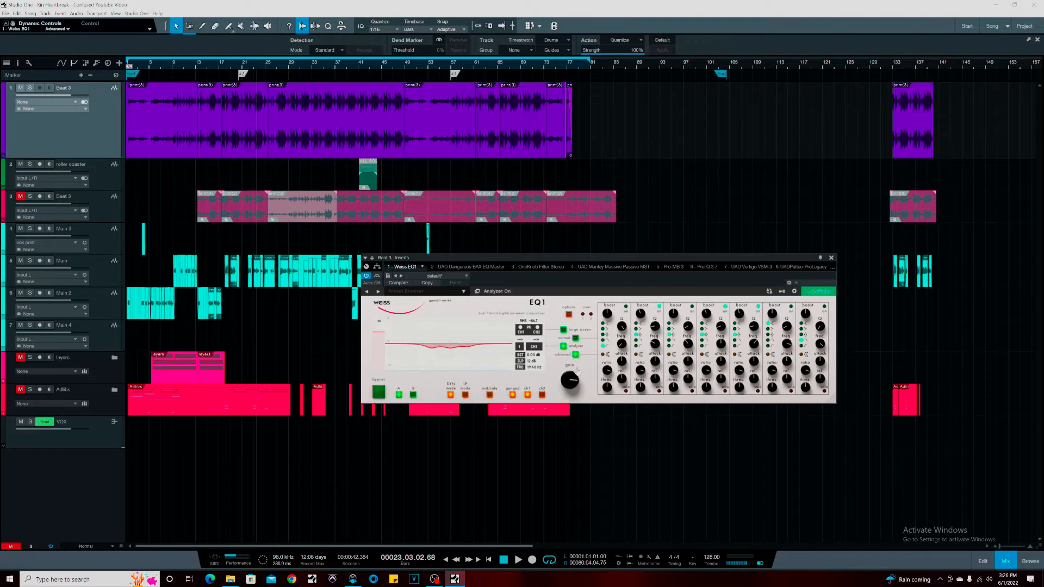
drag(574, 376, 571, 380)
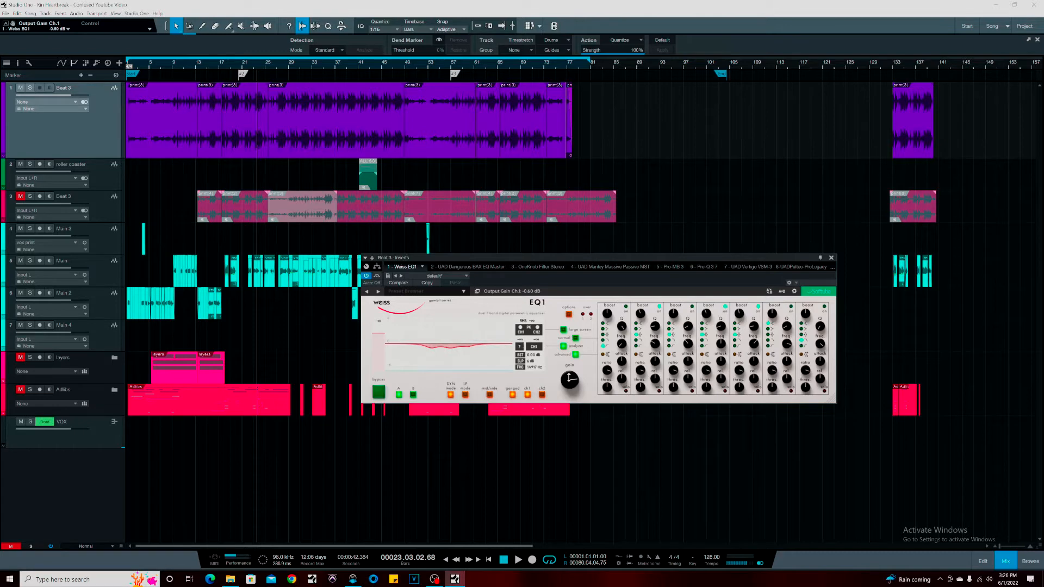
drag(374, 337, 376, 339)
Try different filter types on EQ1 band 1, including Lowpass, and set the band to Peak
click(603, 334)
click(603, 342)
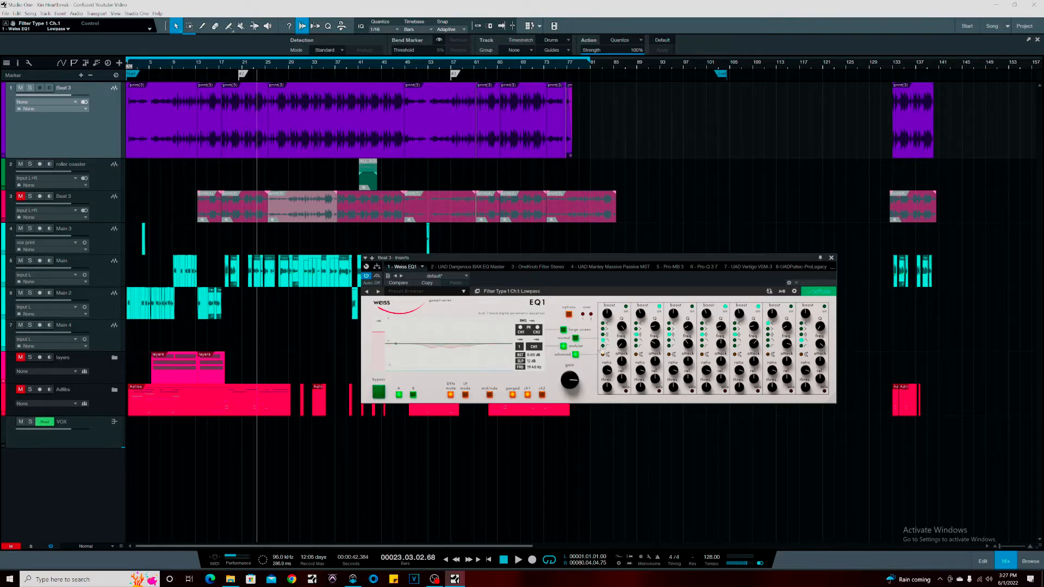
click(603, 335)
click(603, 329)
click(602, 334)
click(563, 345)
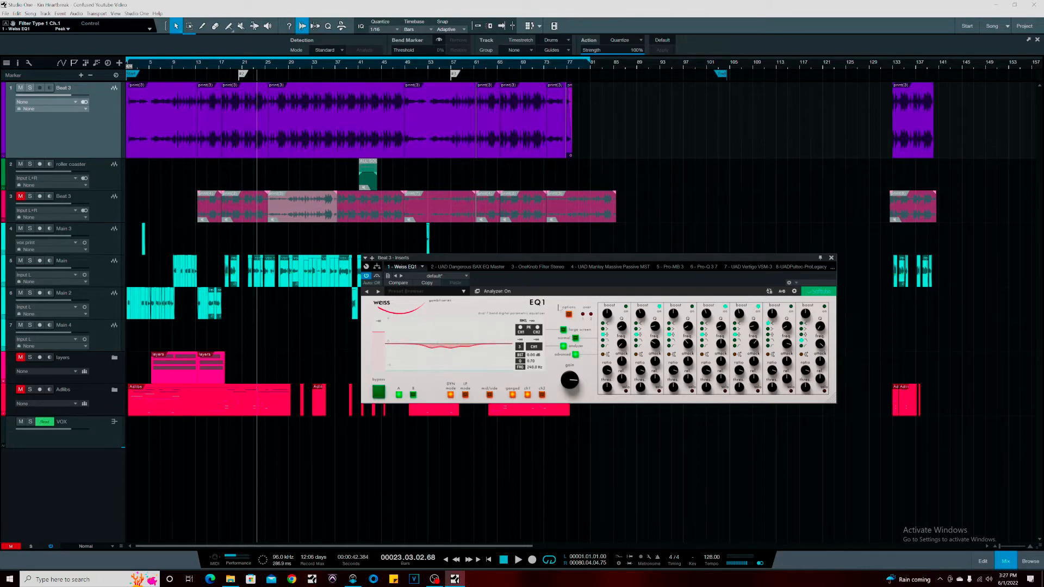
Turn off EQ1 bands 2 and 5 and reshape band 4 into a boost at about 587.3 Hz
click(659, 306)
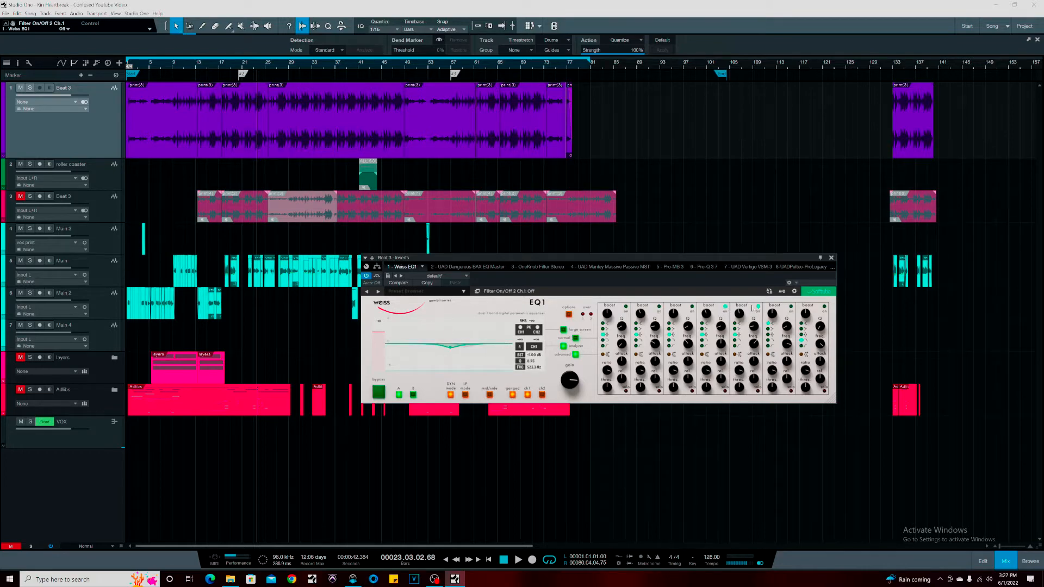
click(757, 307)
drag(450, 347, 450, 332)
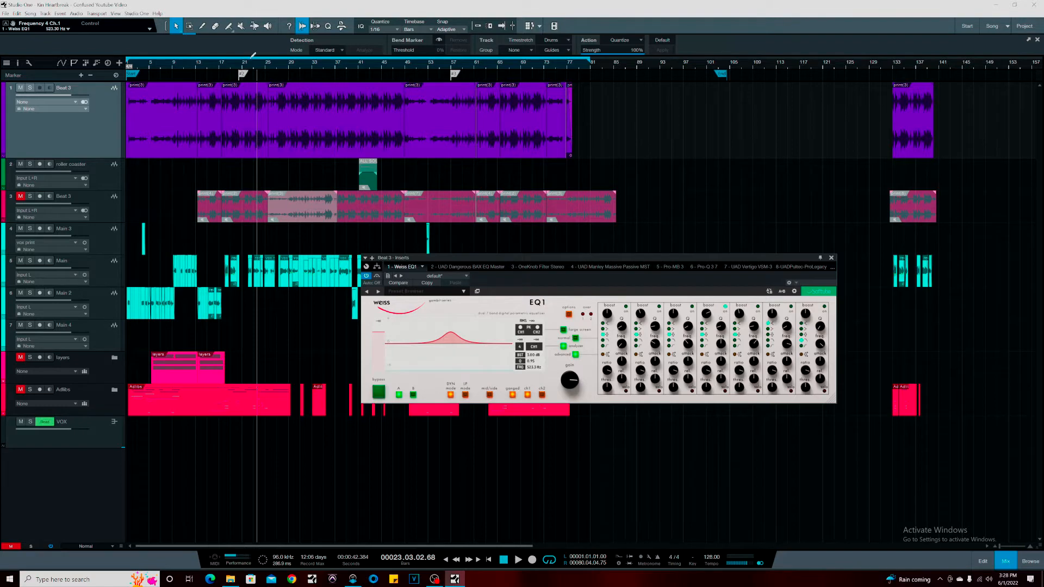
mouse_move(452, 335)
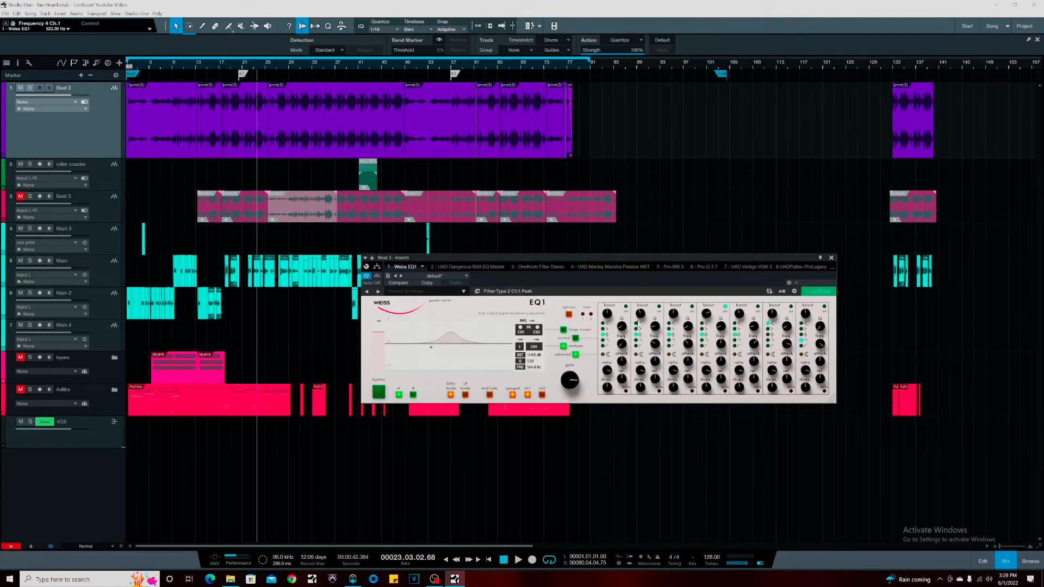
drag(443, 335, 454, 337)
Play the song briefly from about bar 21 to hear the boosted band 4
click(243, 66)
key(space)
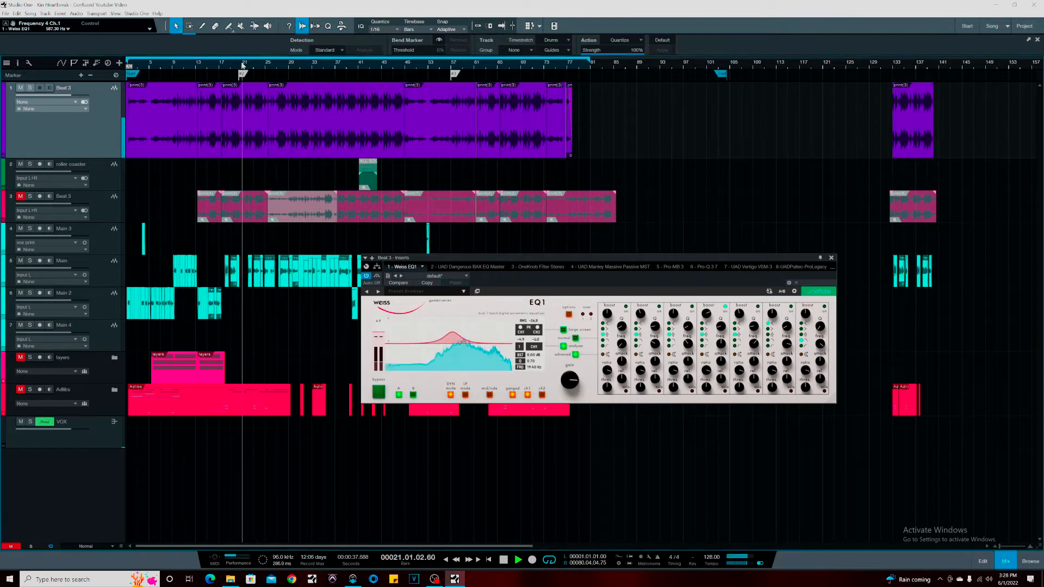
key(space)
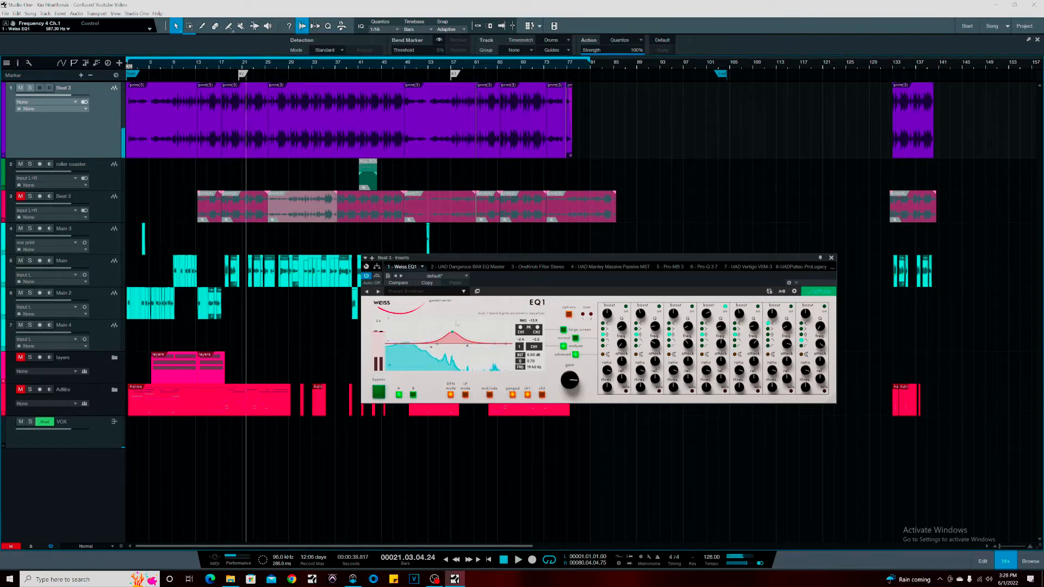
Turn on band 4's dynamics and, with the band soloed during playback, move it to 880 Hz
click(702, 356)
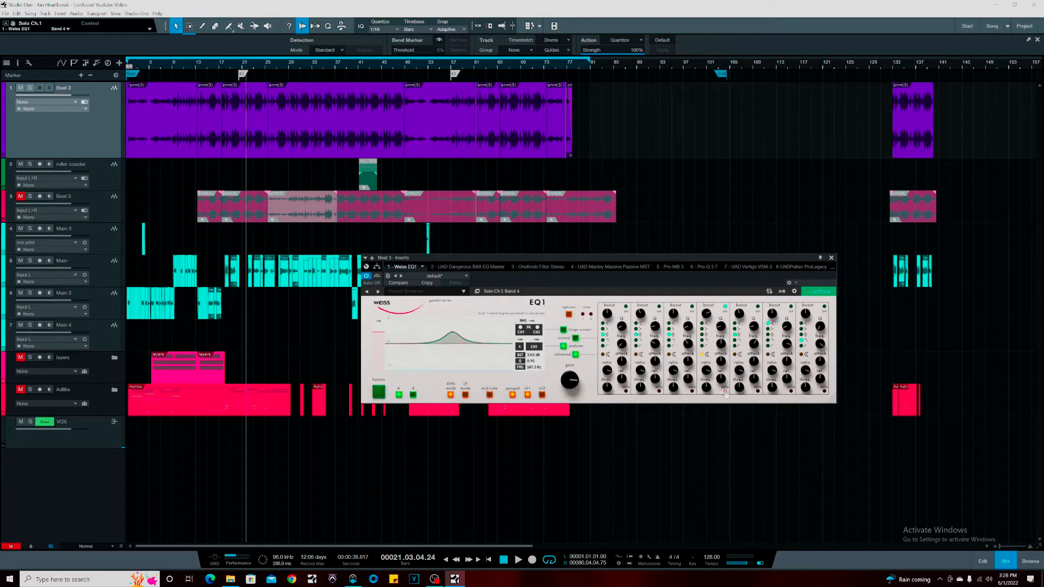
key(space)
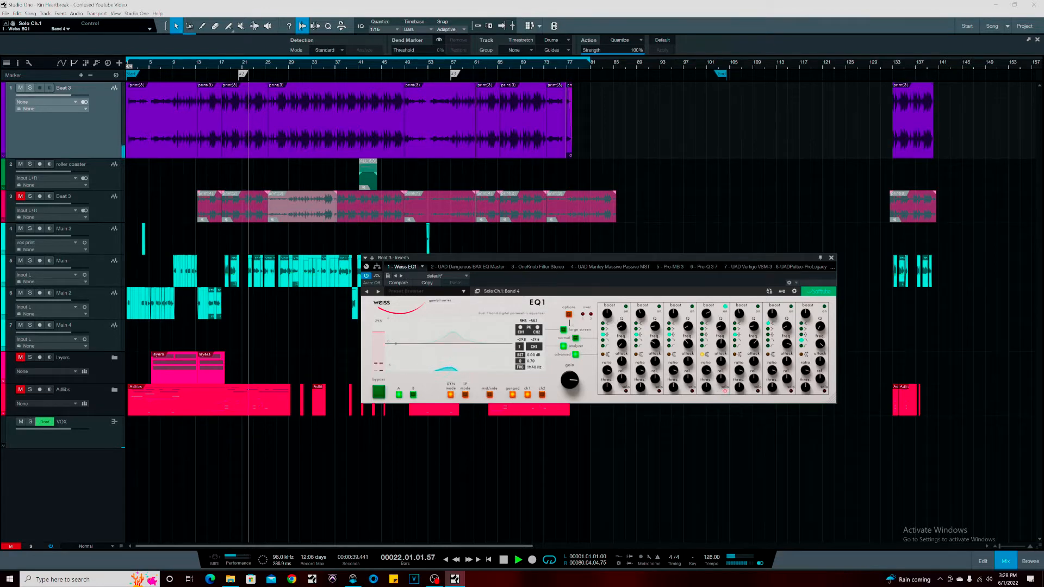
mouse_move(452, 332)
mouse_down()
mouse_move(450, 320)
mouse_move(466, 318)
mouse_move(459, 334)
mouse_up()
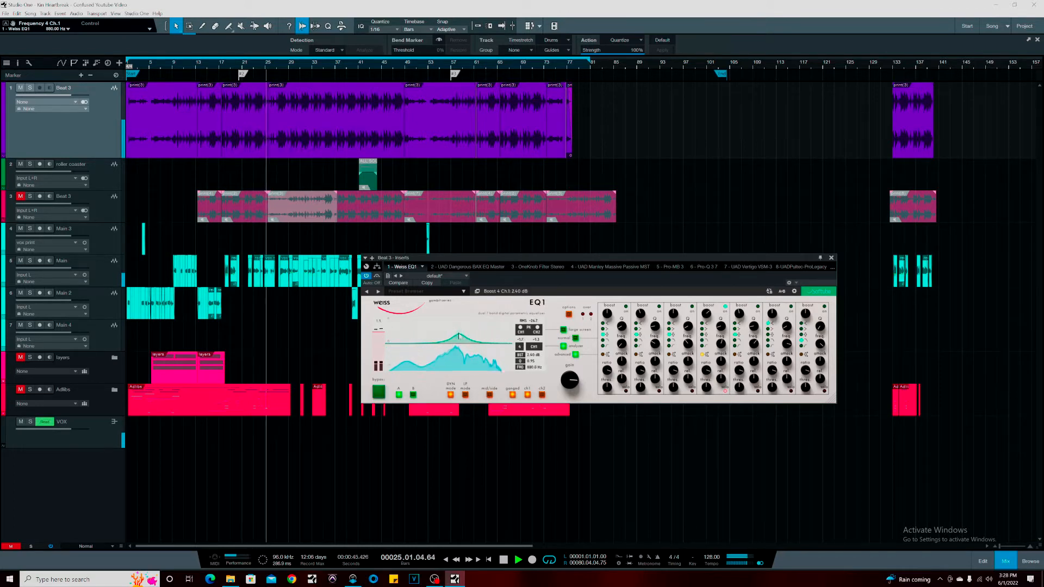
click(725, 390)
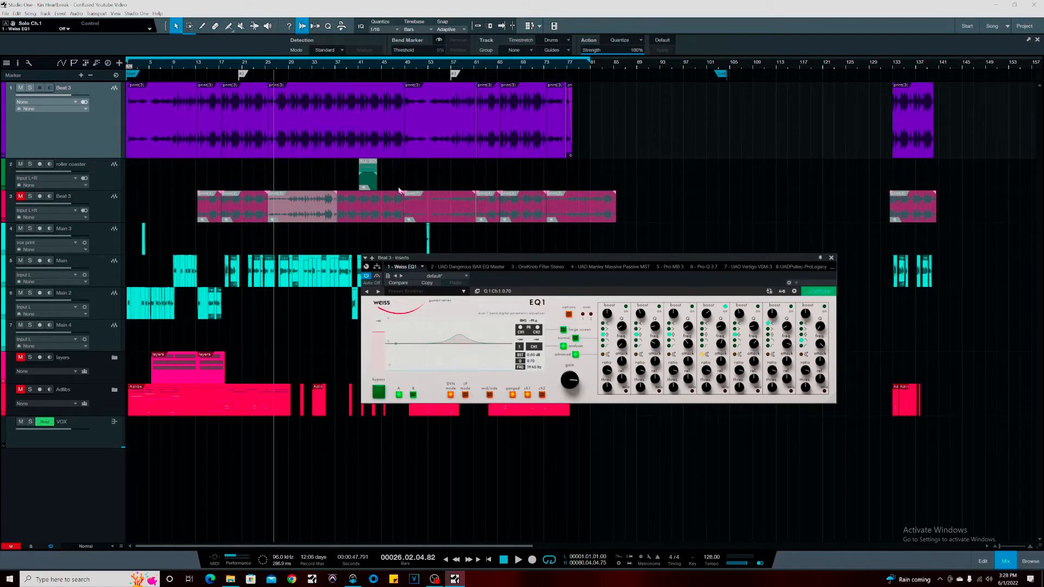
Play from about bar 19 while raising band 4's boost to about 11.5 dB and increasing its threshold
click(233, 66)
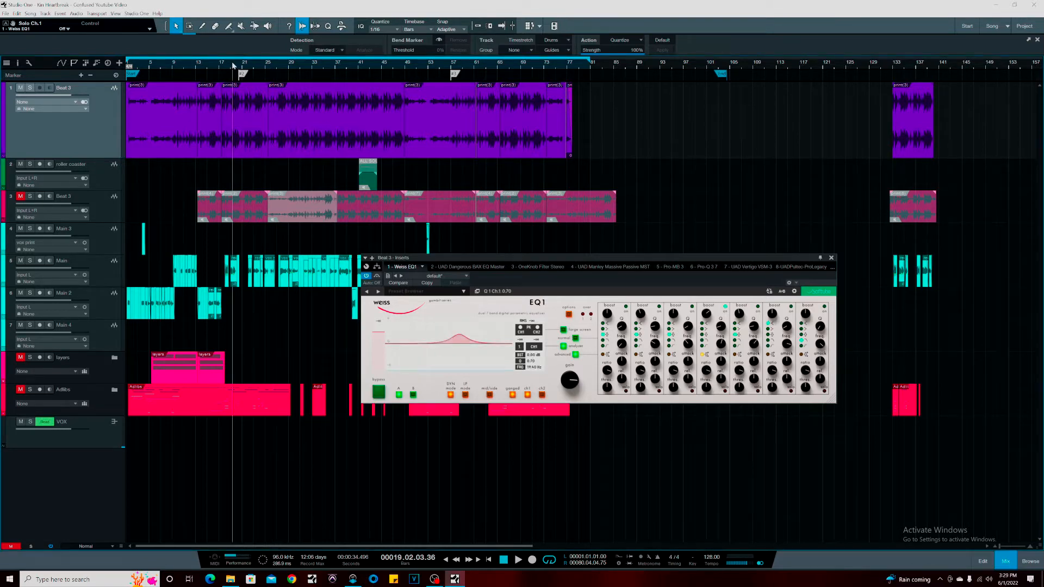
key(space)
mouse_move(706, 314)
mouse_down()
mouse_move(709, 294)
mouse_move(709, 302)
mouse_up()
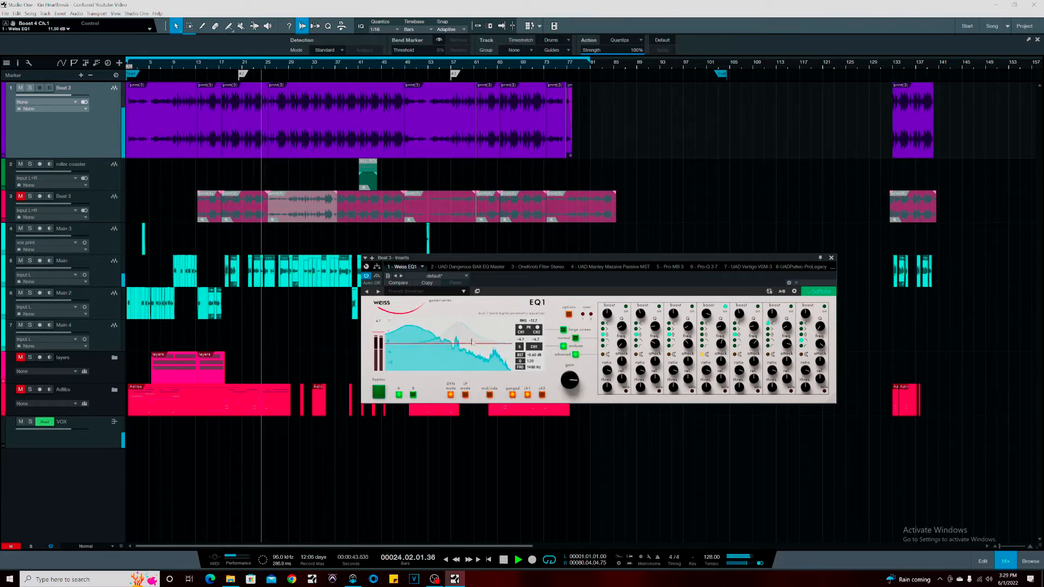
drag(706, 387, 706, 354)
Lower band 4's threshold and move the band to about 493.9 Hz during playback
drag(458, 324, 461, 326)
drag(706, 387, 700, 412)
mouse_move(461, 328)
mouse_down()
mouse_move(462, 338)
mouse_move(451, 329)
mouse_up()
click(463, 338)
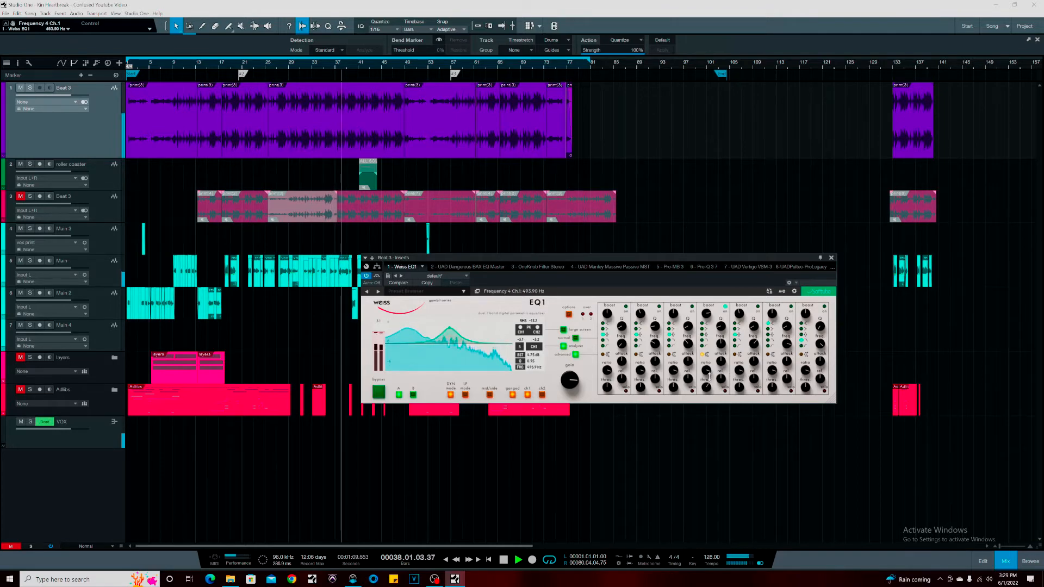
Adjust band 4's ratio and attack, and set its threshold to -25 dBFS
mouse_move(707, 386)
mouse_down()
mouse_move(708, 370)
mouse_move(705, 387)
mouse_up()
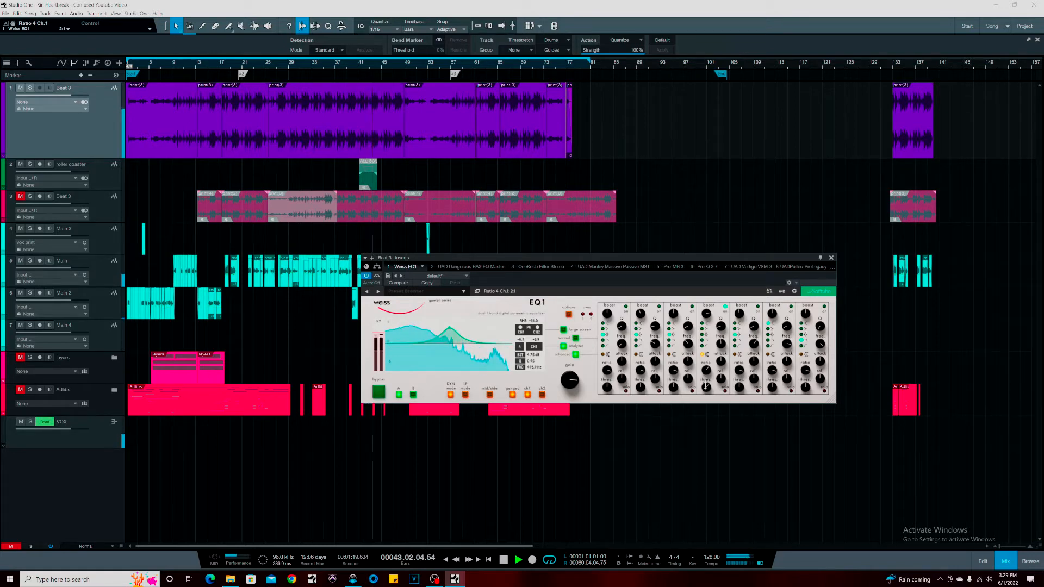
click(722, 363)
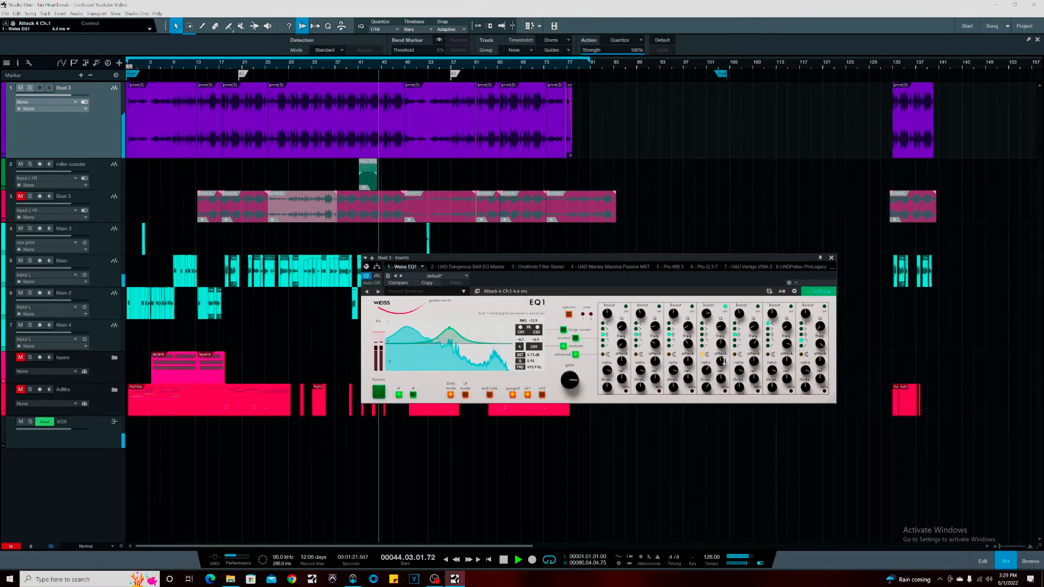
drag(706, 386, 707, 396)
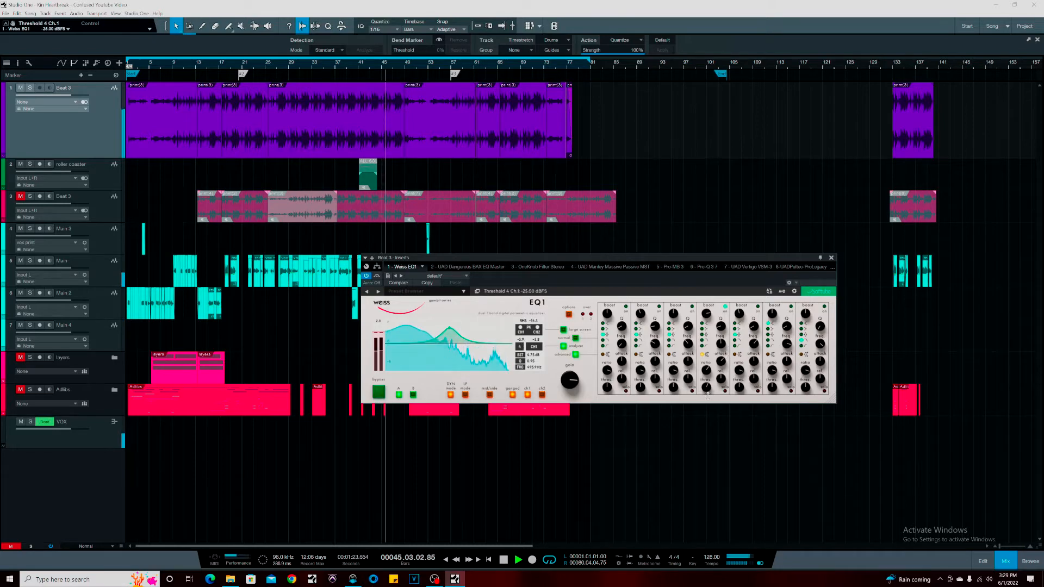
Move band 4 to 740 Hz and bypass the EQ1 for a comparison playback from about bar 21
drag(450, 329, 460, 331)
click(377, 397)
click(247, 67)
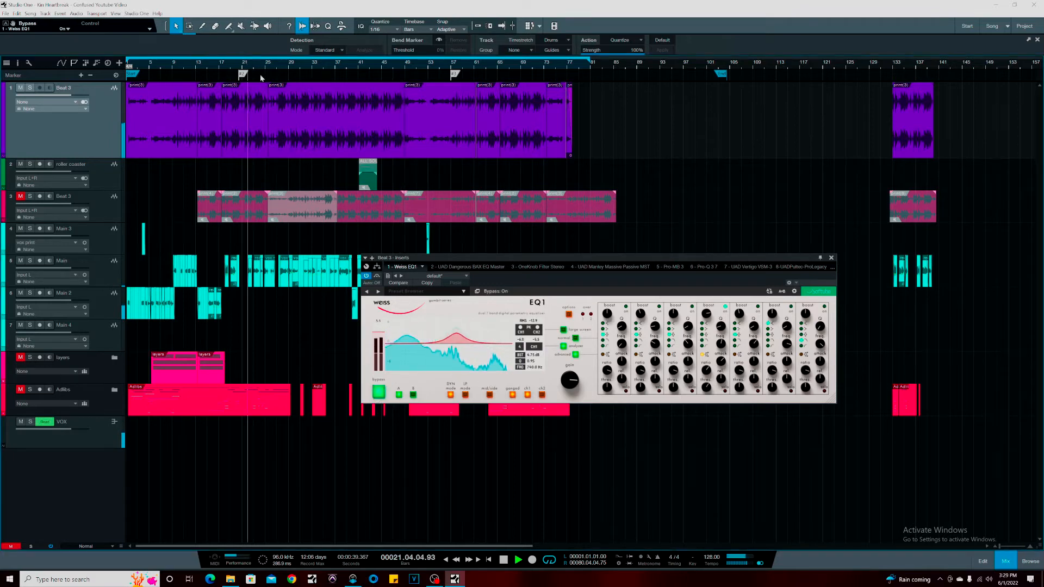
Finish the bypass comparison with the EQ1 active, move band 4 to 1046.5 Hz with a 7 dB boost, and stop playback
click(381, 396)
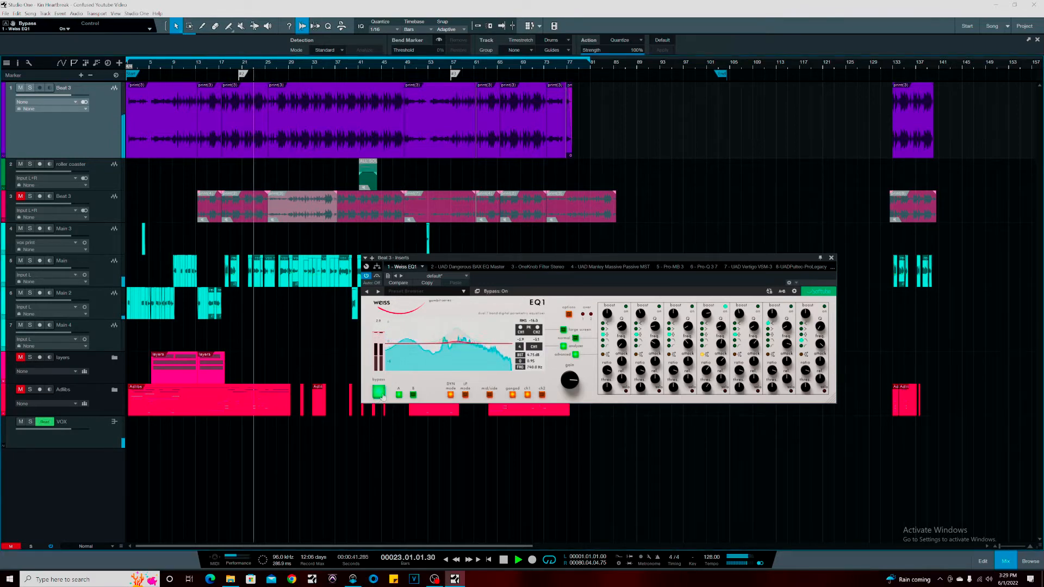
click(381, 396)
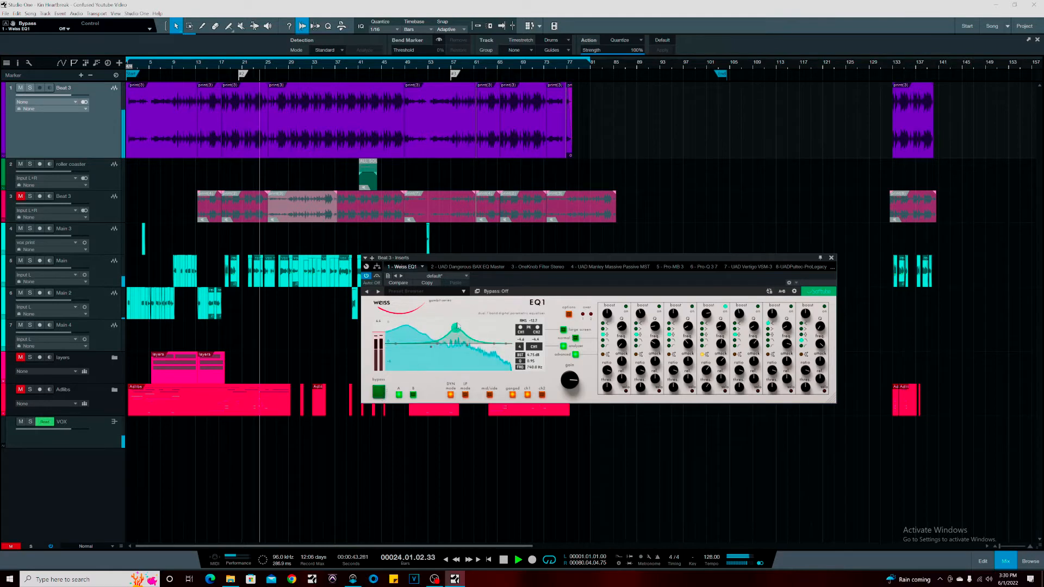
drag(457, 326, 463, 329)
key(space)
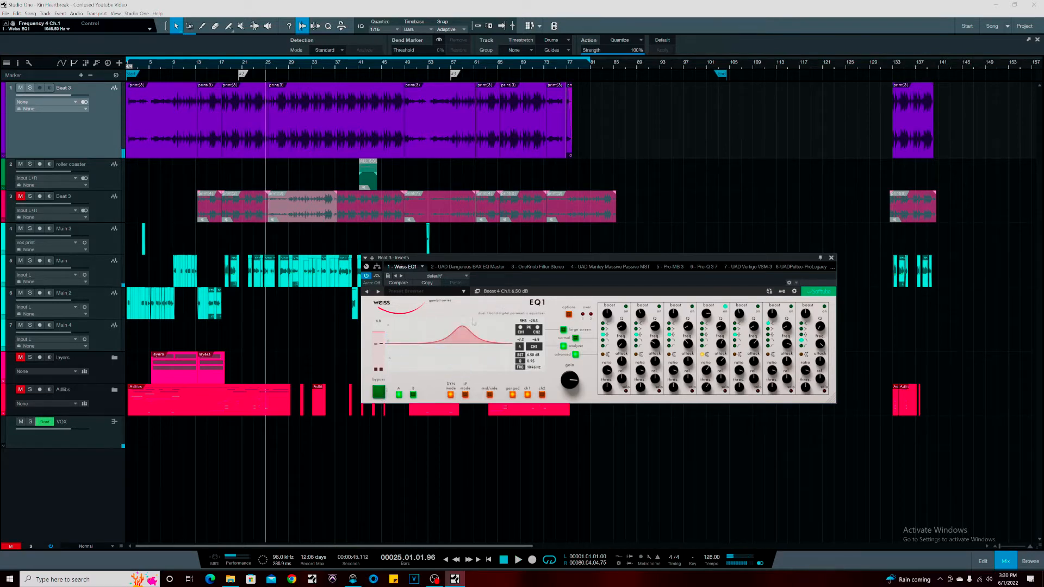
drag(464, 328, 464, 326)
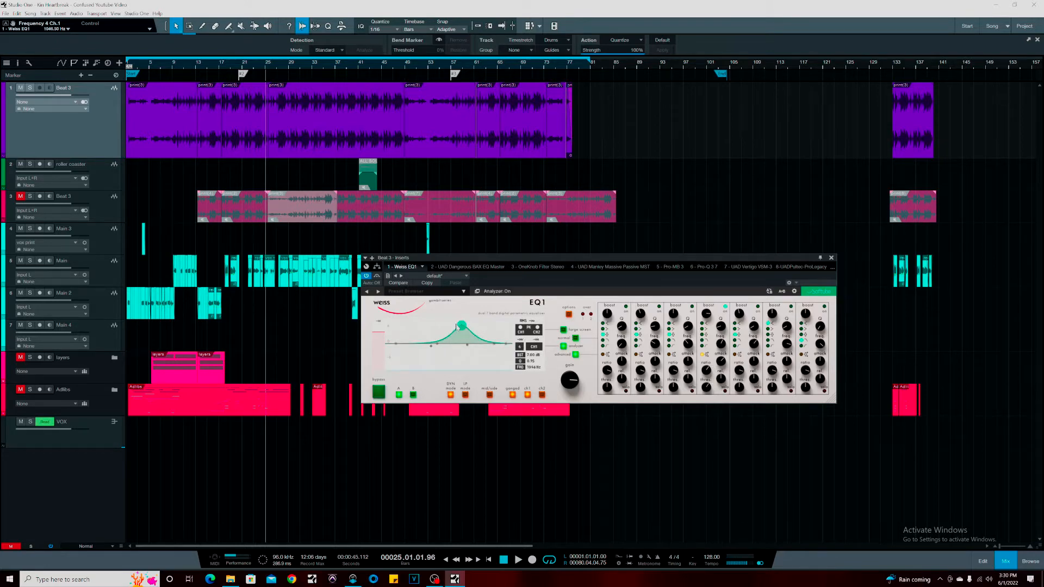
Switch off band 4 and play the track briefly from about bar 21
click(725, 307)
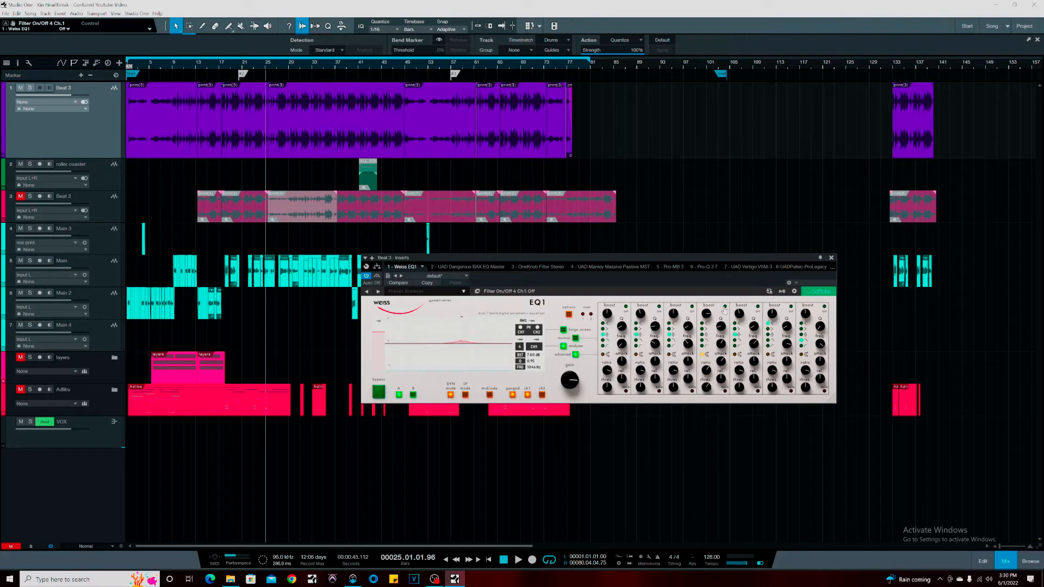
click(247, 68)
key(space)
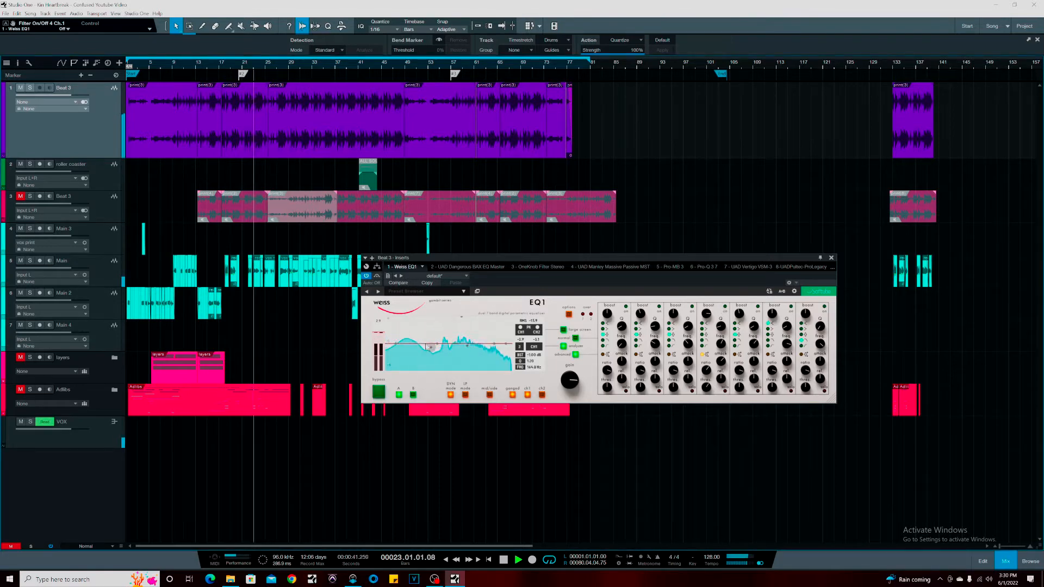
key(space)
Enable band 1, try the lowpass and neighbouring filter types, and return it to a peak-shaped filter
click(626, 306)
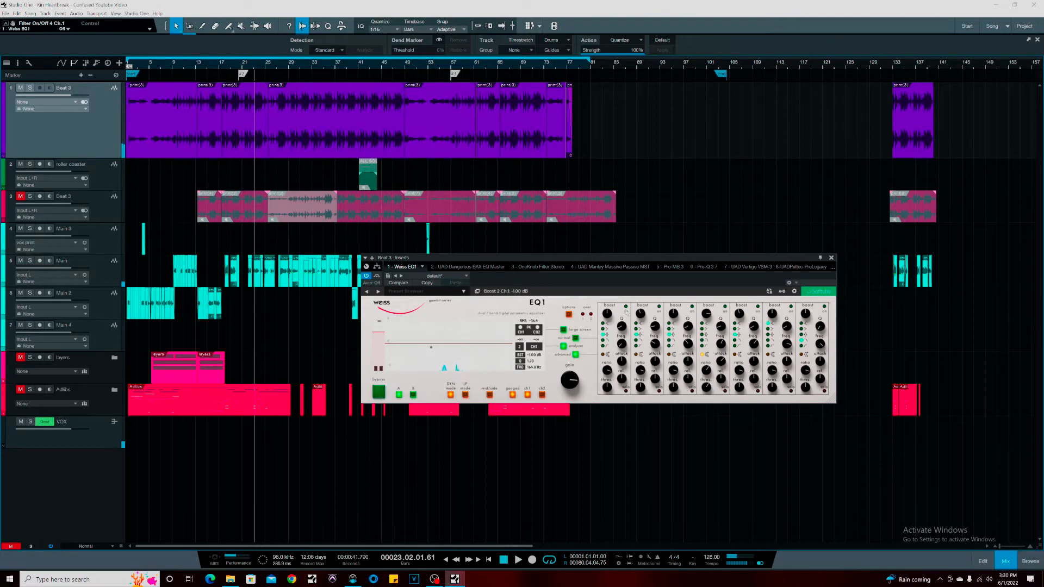
click(603, 340)
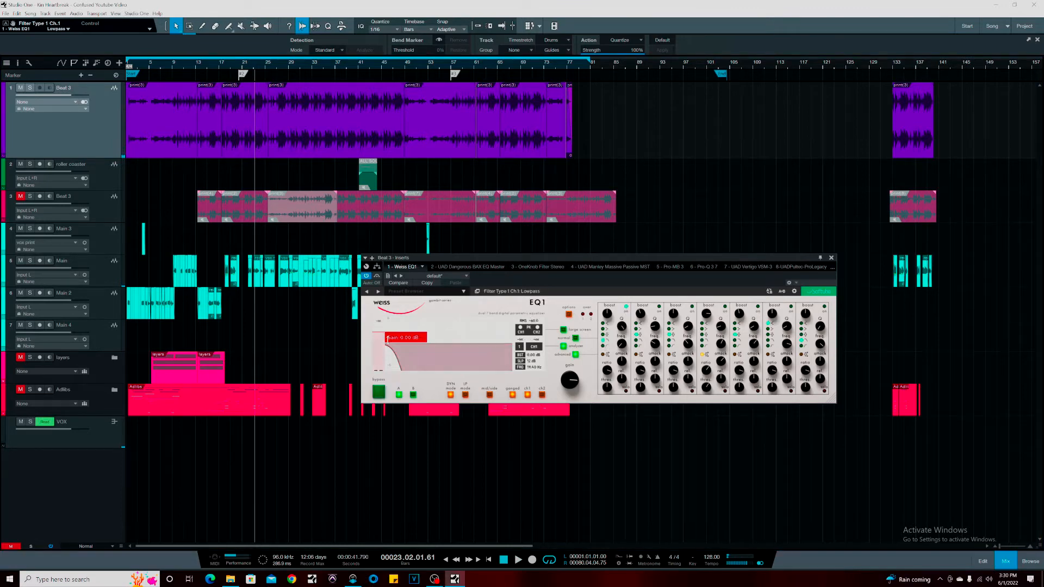
click(603, 346)
drag(622, 344, 620, 336)
click(603, 328)
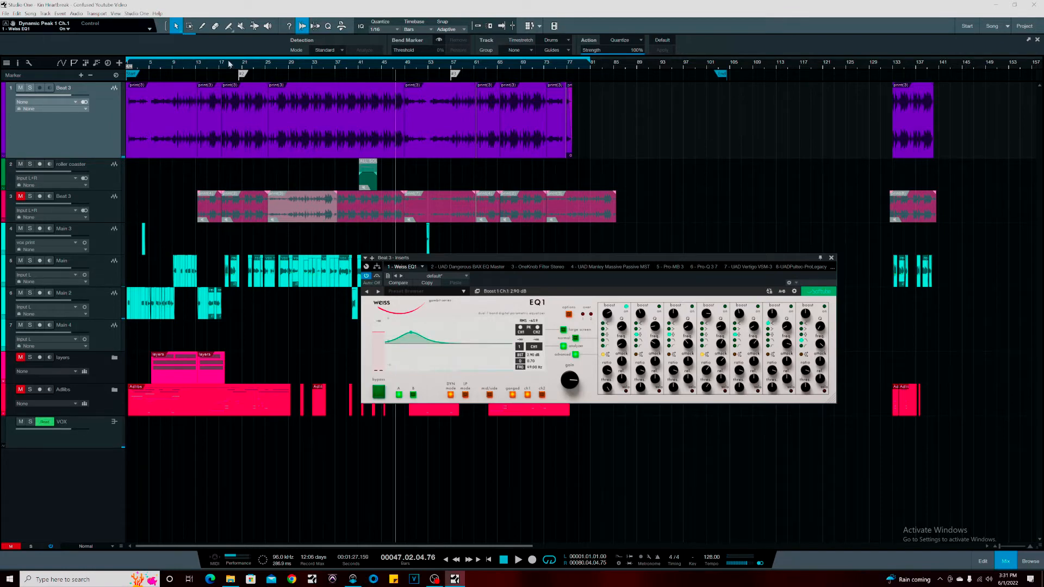
Narrow band 1's Q to 1.20, move it to a slight cut at about 34.6 Hz, and audition it
scroll(410, 332, up, 3)
drag(410, 333, 407, 352)
key(space)
key(space)
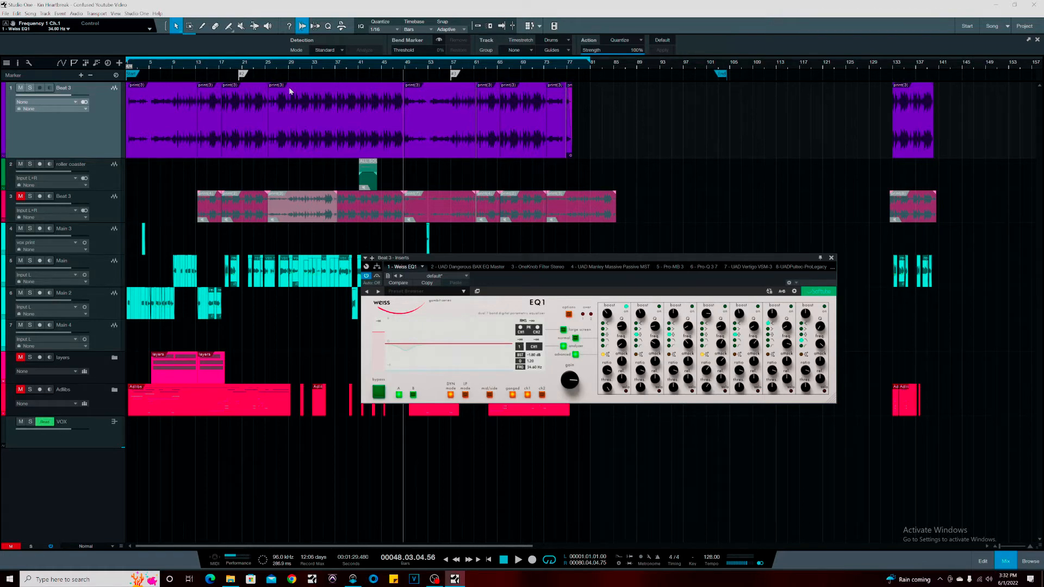
Browse both pages of the EQ1 options, try the Dunkel screen color, and restore the Weiss color
click(570, 314)
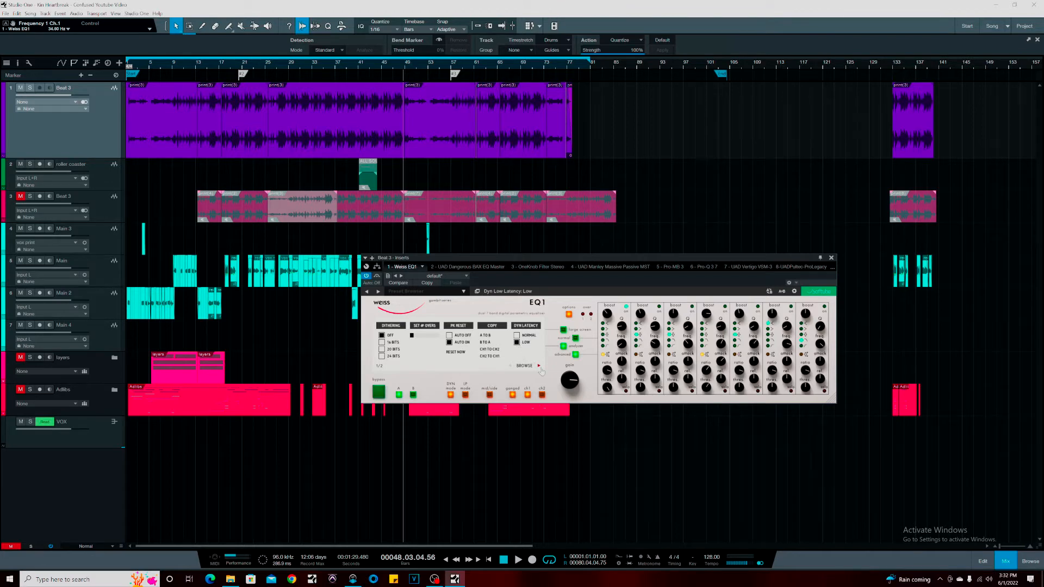
click(538, 366)
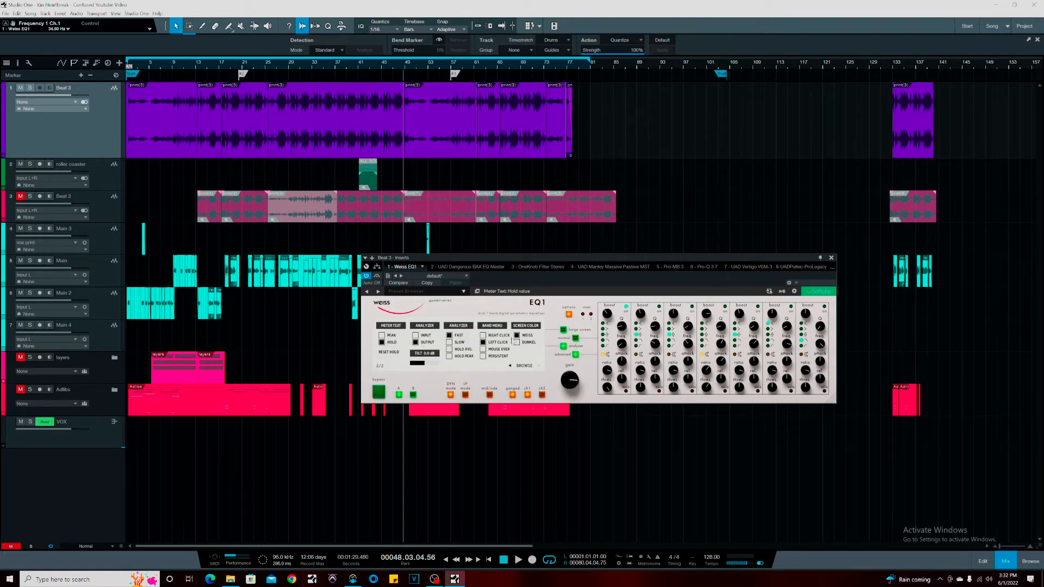
click(517, 342)
click(569, 314)
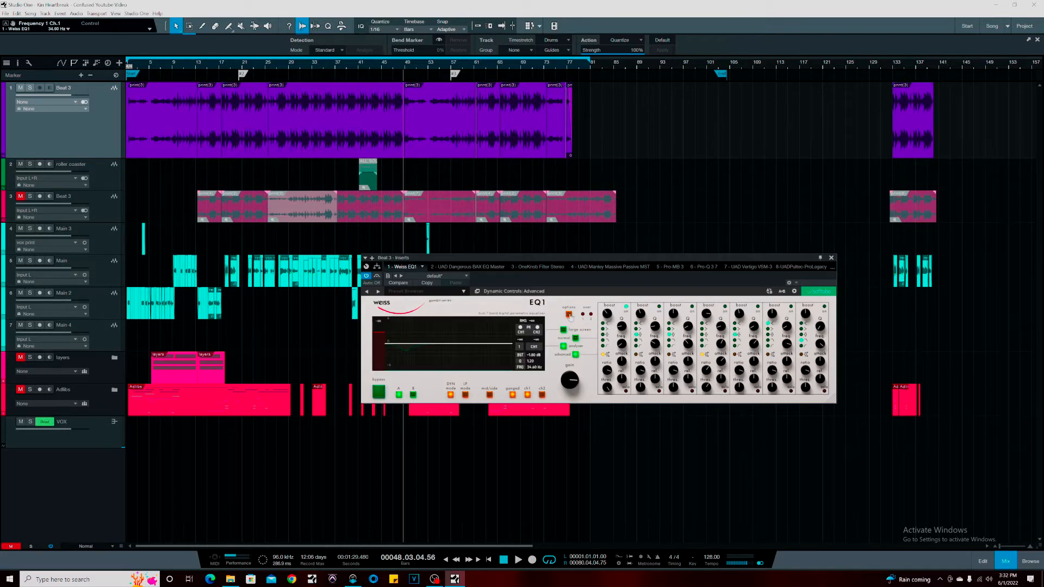
click(569, 315)
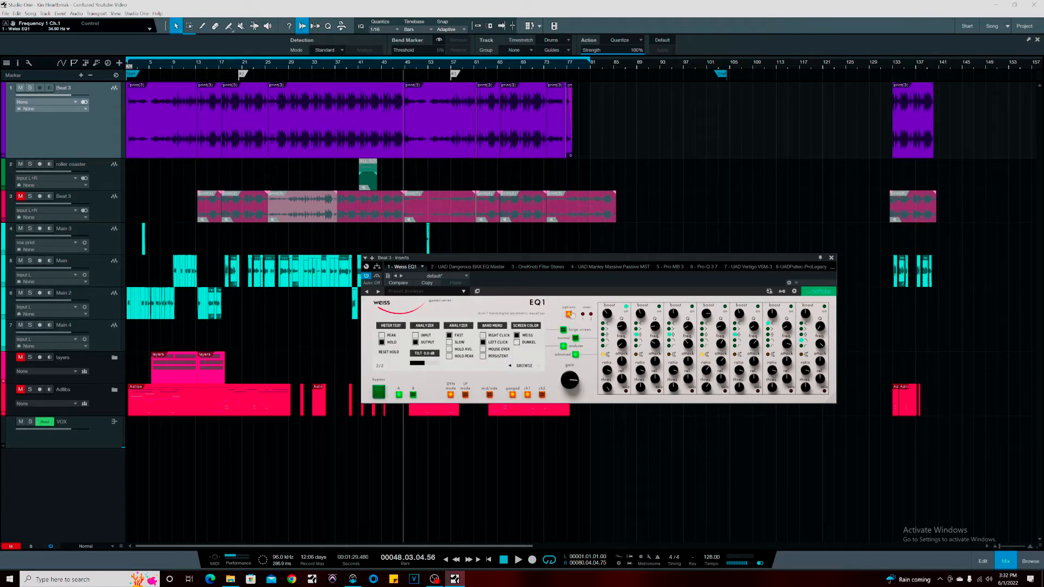
click(569, 315)
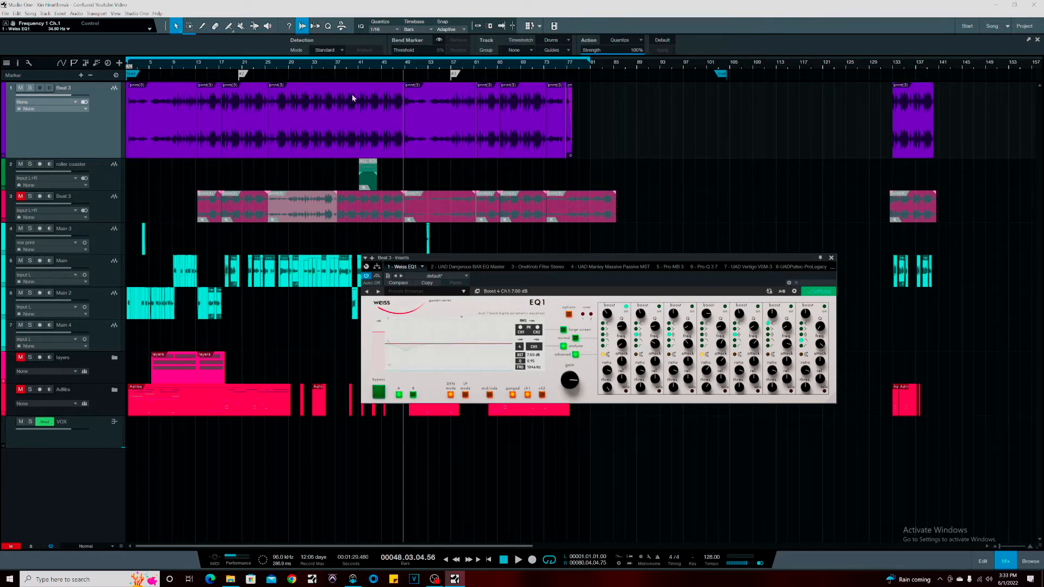
Play from about bar 28 while placing band 5 at about 2349 Hz with a -39 dBFS threshold and a 2.70 dB boost
click(288, 65)
key(space)
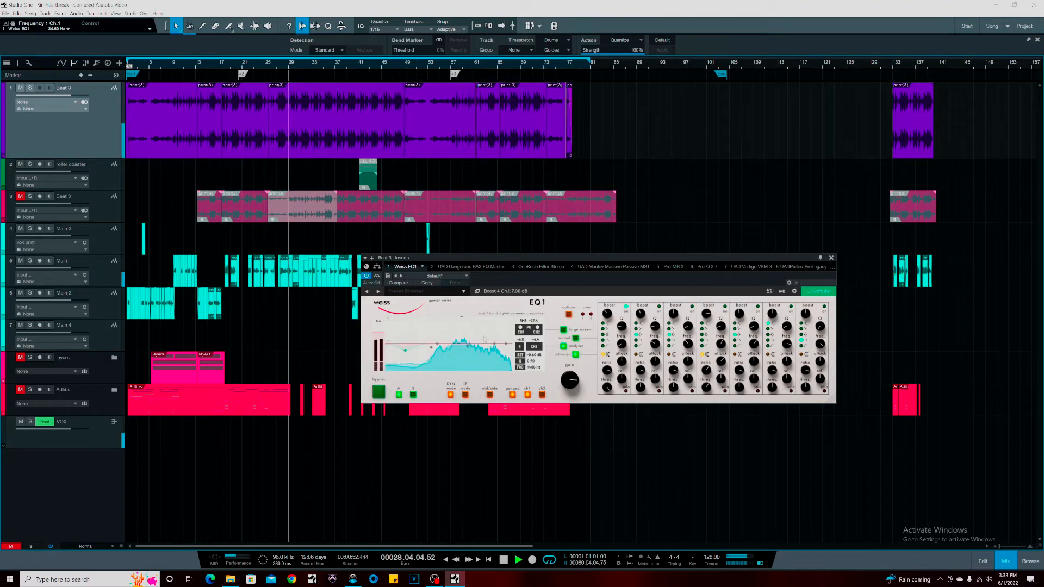
mouse_move(492, 343)
mouse_down()
mouse_move(490, 327)
mouse_move(475, 338)
mouse_up()
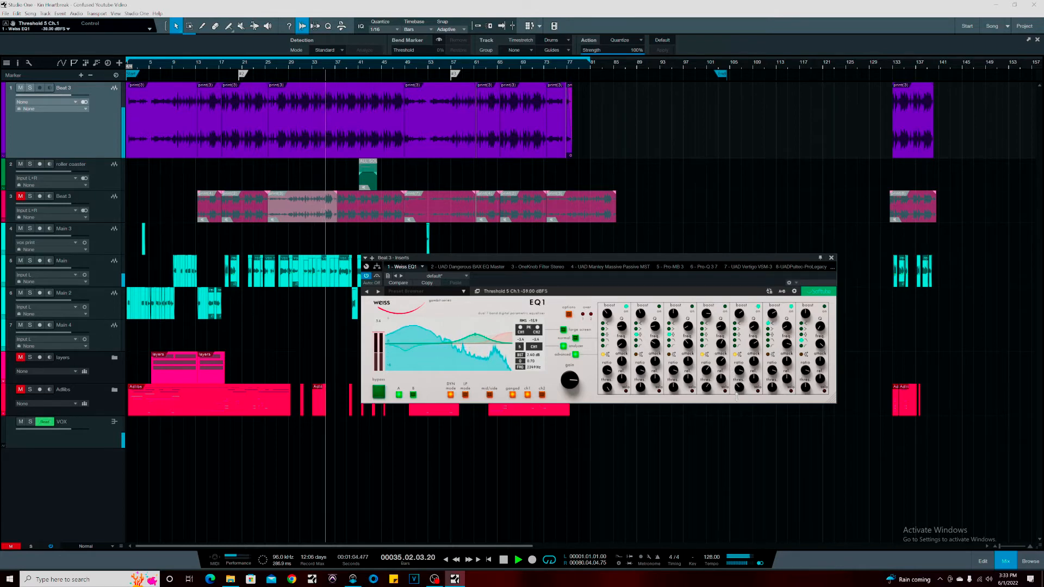
drag(735, 404, 739, 311)
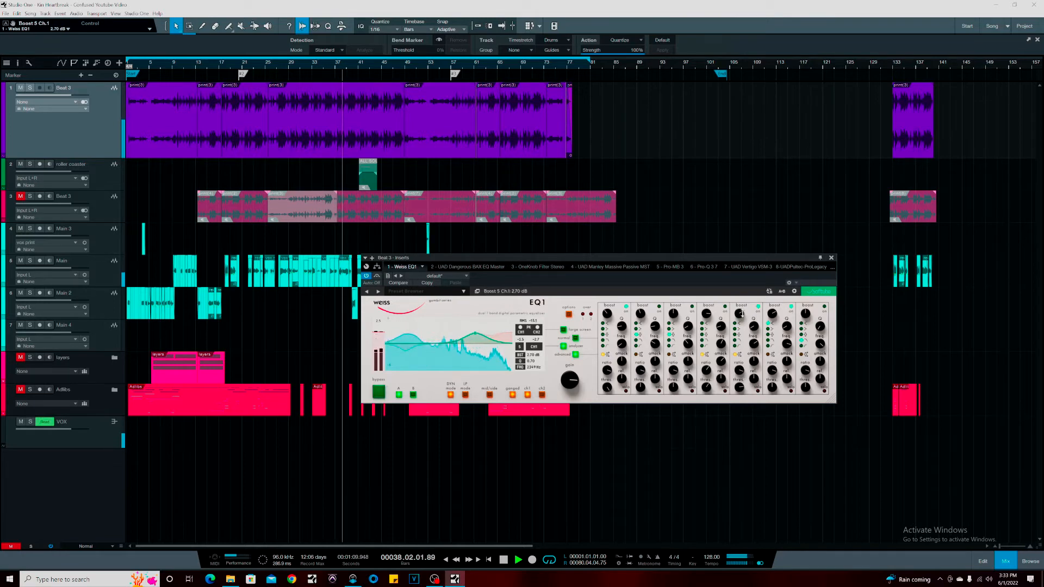
Adjust band 5's ratio, set its attack to 7.1 ms, and lower its boost to 2.00 dB
drag(753, 361, 753, 350)
click(738, 371)
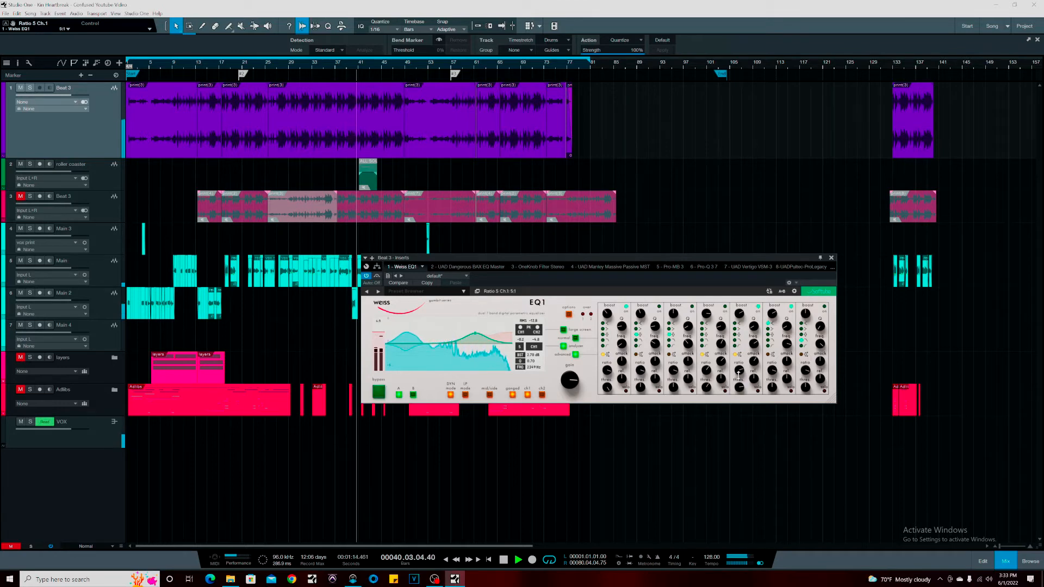
mouse_move(739, 374)
mouse_down()
mouse_move(739, 387)
mouse_move(751, 369)
mouse_up()
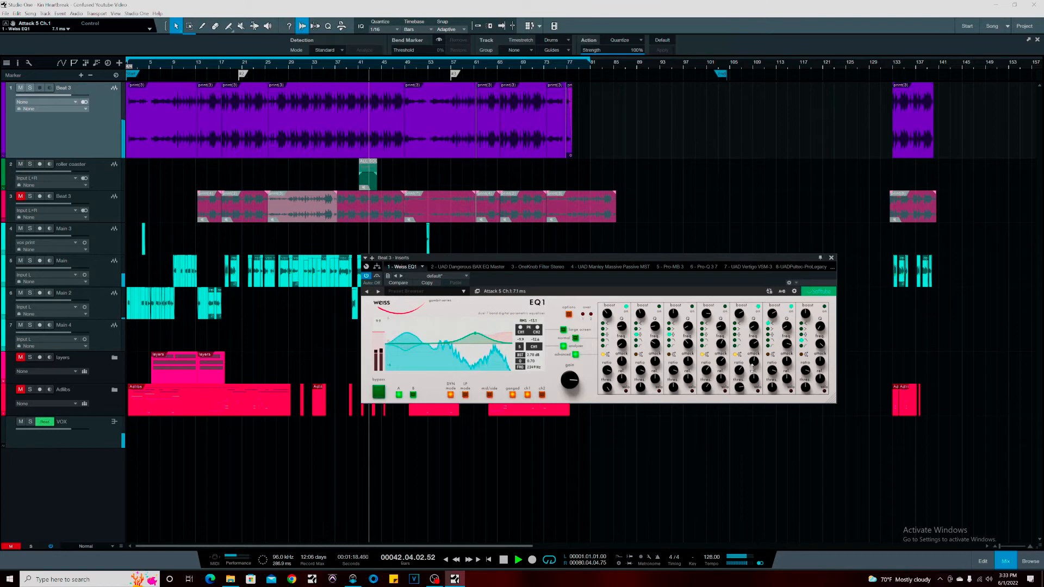
drag(738, 313, 738, 317)
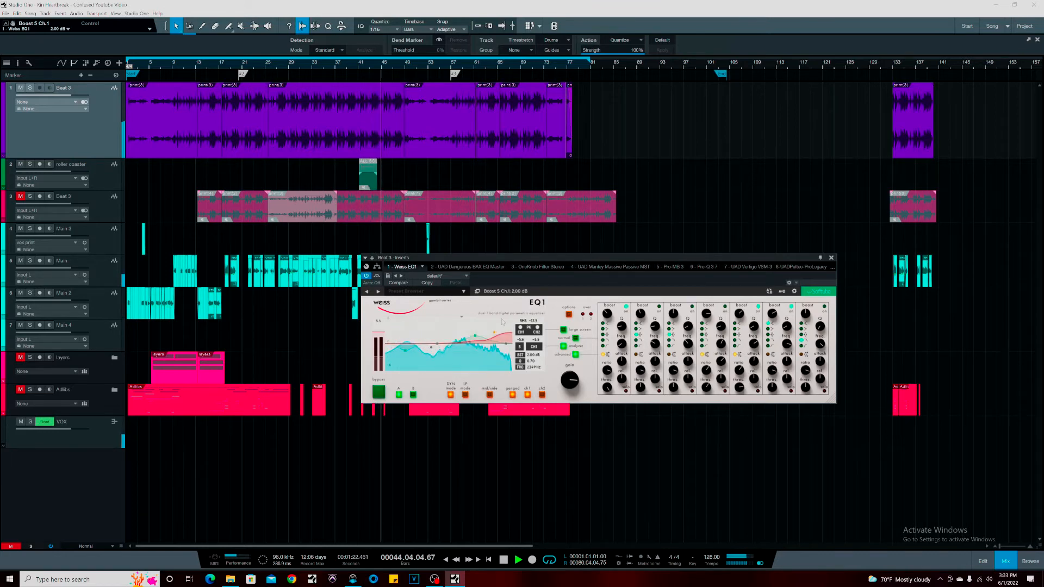
Raise band 3 to a boost of about 3 dB, enable its dynamic mode, and move it to 1760 Hz
drag(430, 346, 462, 336)
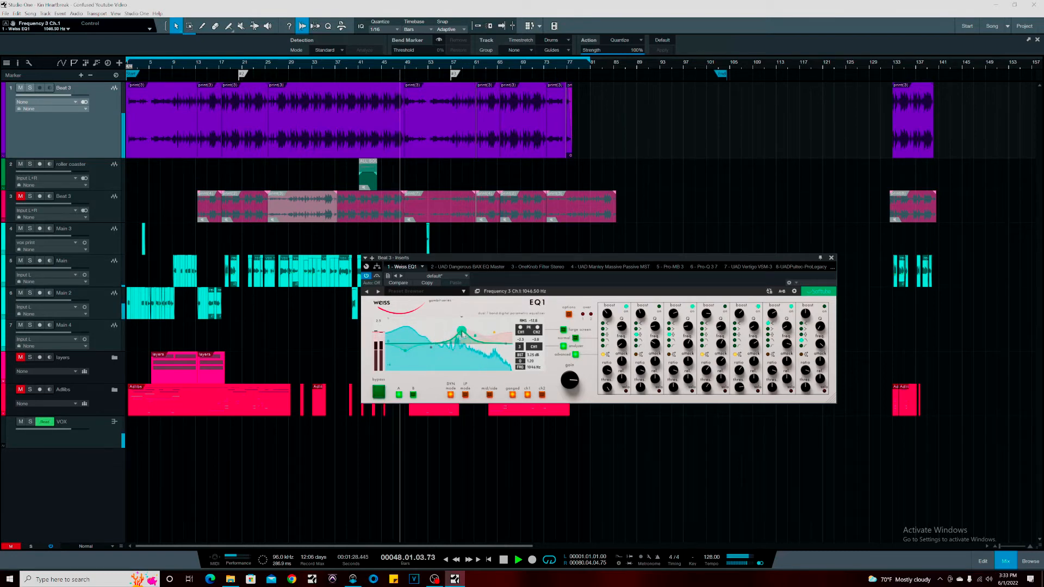
click(668, 355)
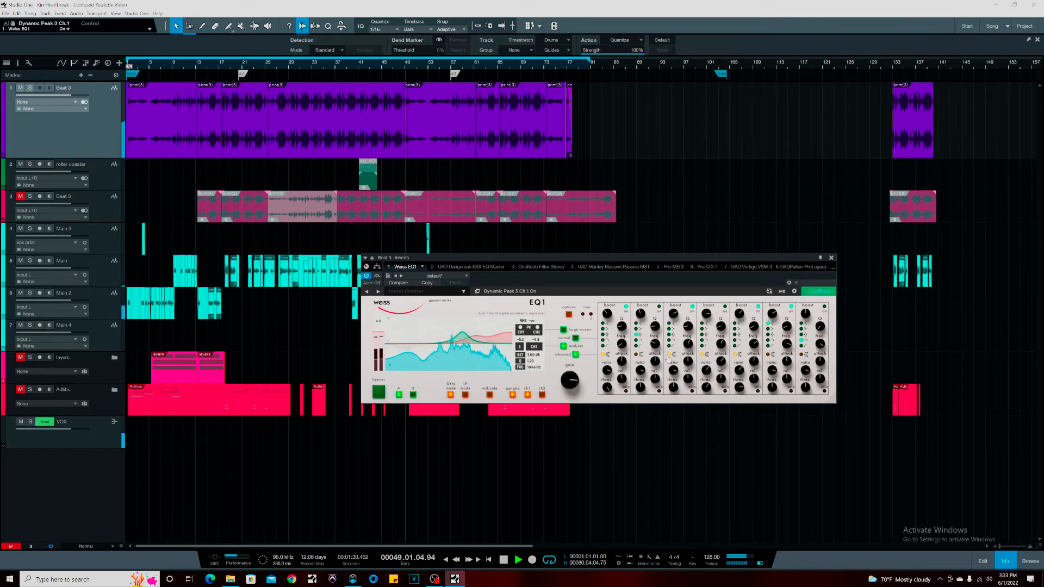
drag(461, 336, 469, 335)
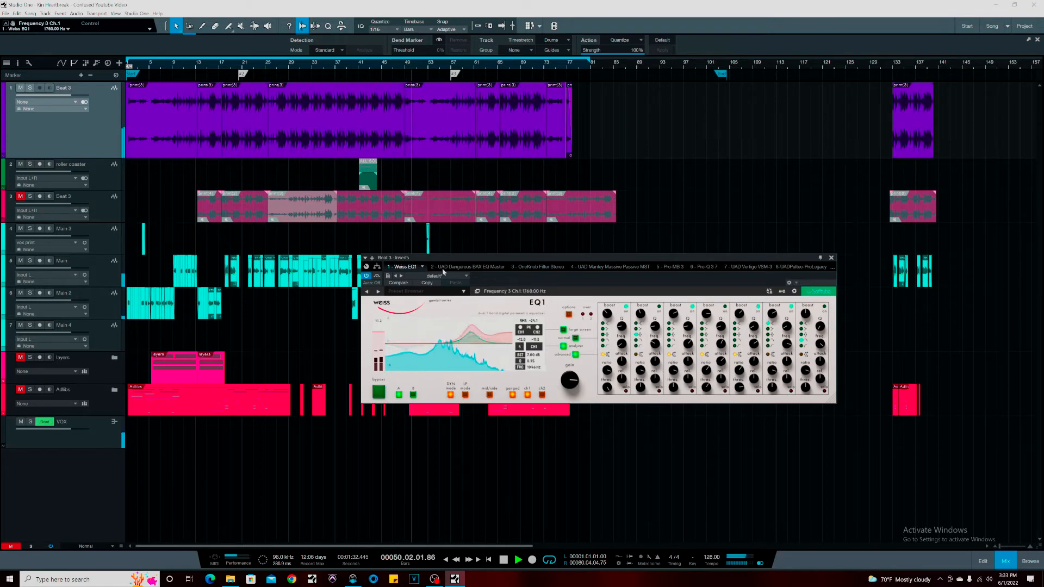
Replay from about bar 29 while setting band 3's boost to 1.50 dB and its threshold to -41 dBFS
click(294, 63)
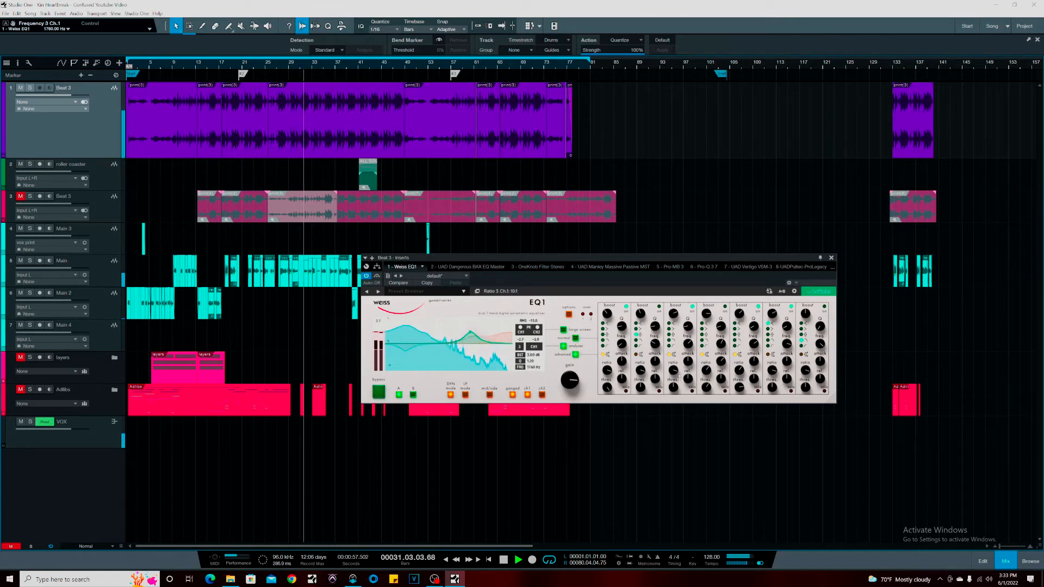
mouse_move(674, 388)
mouse_down()
mouse_move(678, 367)
mouse_move(674, 394)
mouse_up()
drag(672, 314, 671, 323)
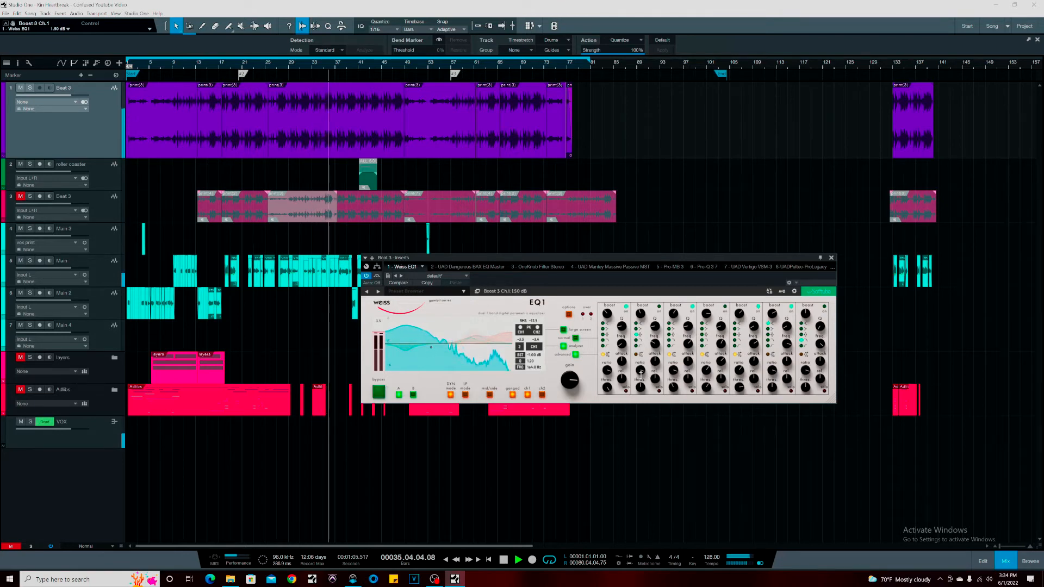
drag(673, 387, 673, 397)
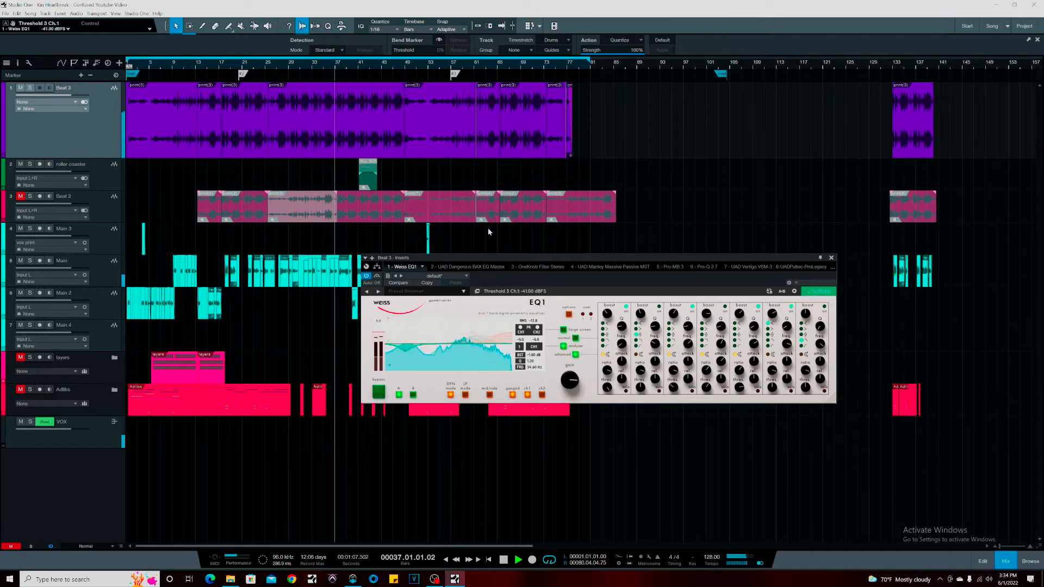
Solo the Beat 3 track and toggle the EQ1's bypass to compare the processed and unprocessed sound, leaving the EQ active
click(378, 391)
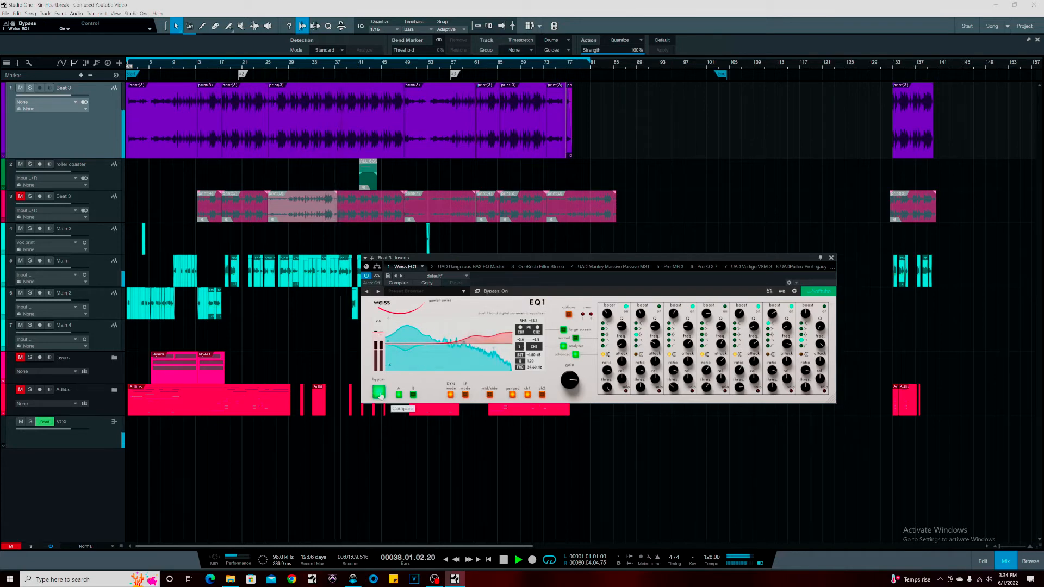
click(30, 88)
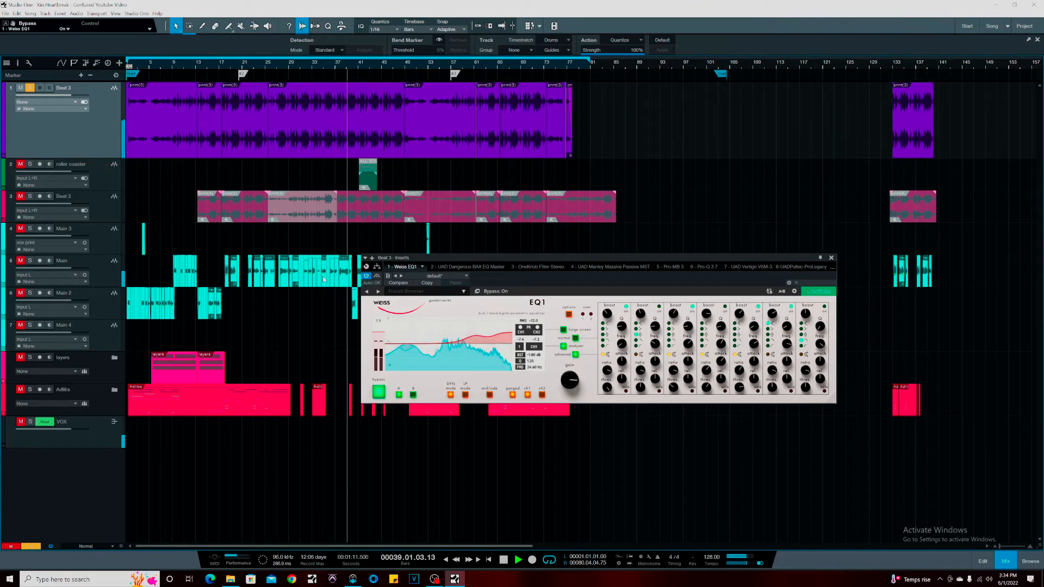
click(377, 392)
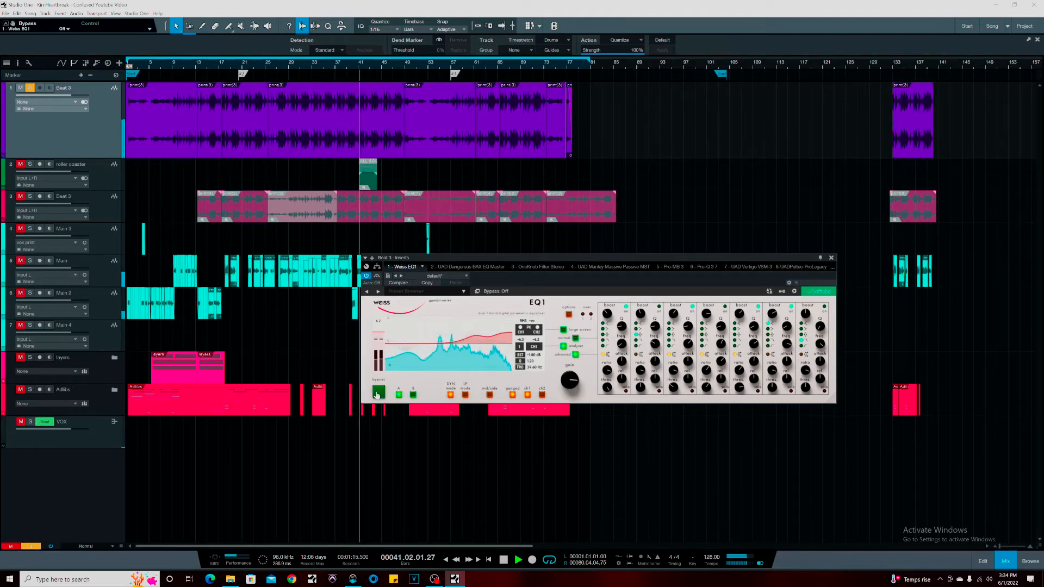
click(376, 392)
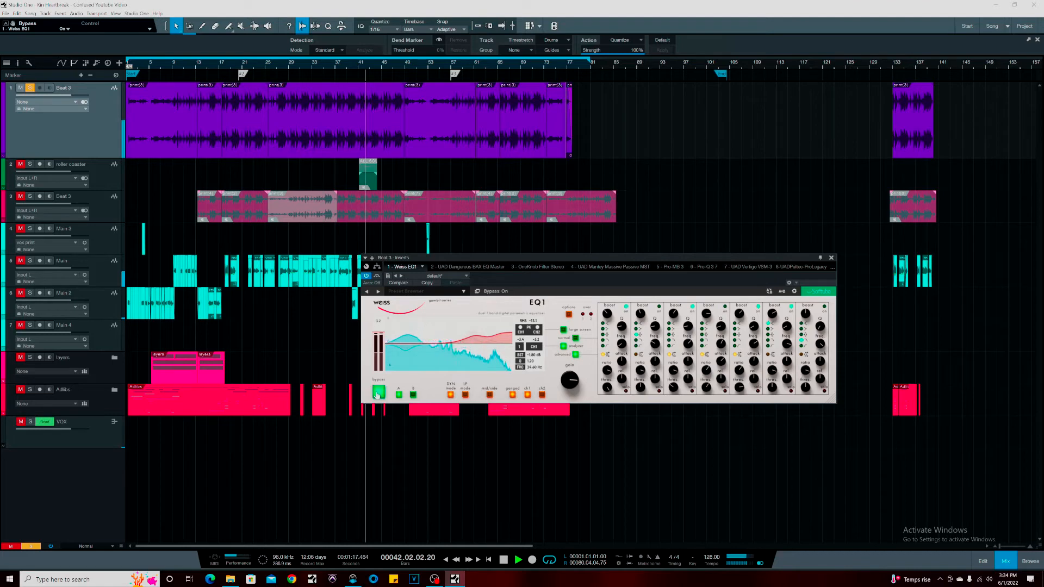
click(376, 392)
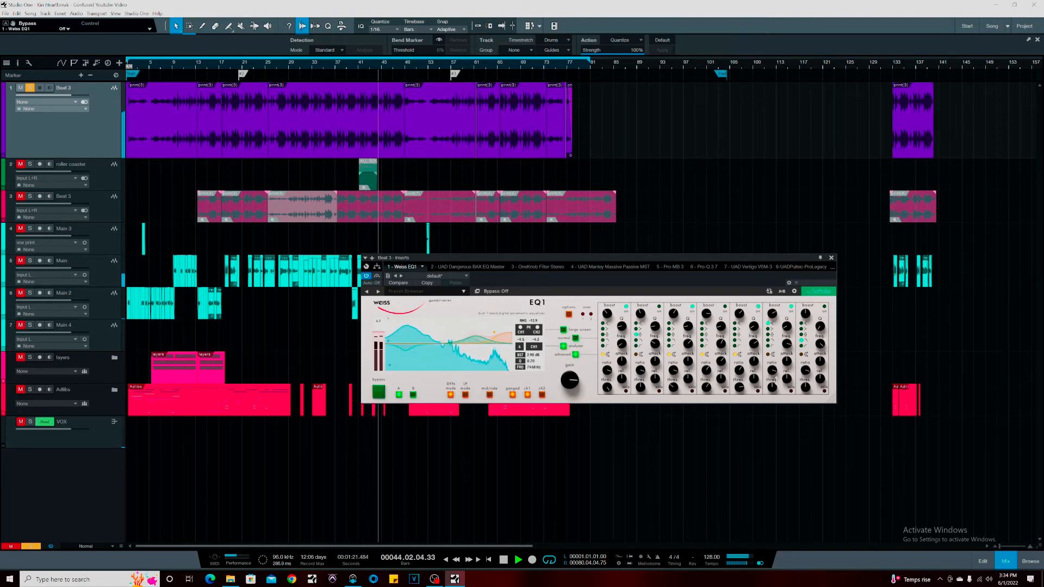
Set band 6's attack to 5.0 ms, and raise band 1 to 0.60 dB before switching it off
drag(770, 387, 768, 331)
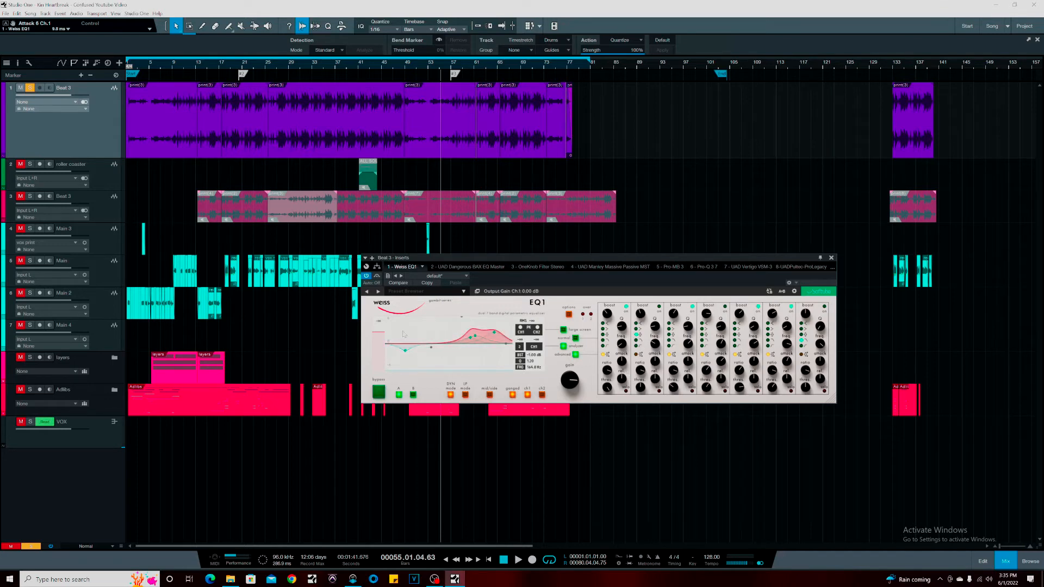
drag(404, 350, 405, 341)
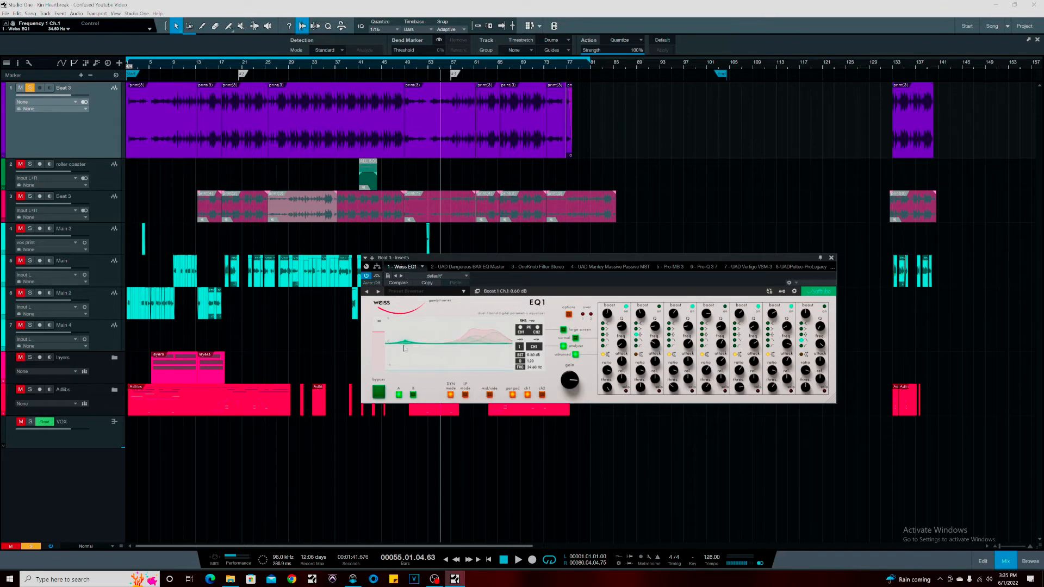
click(626, 306)
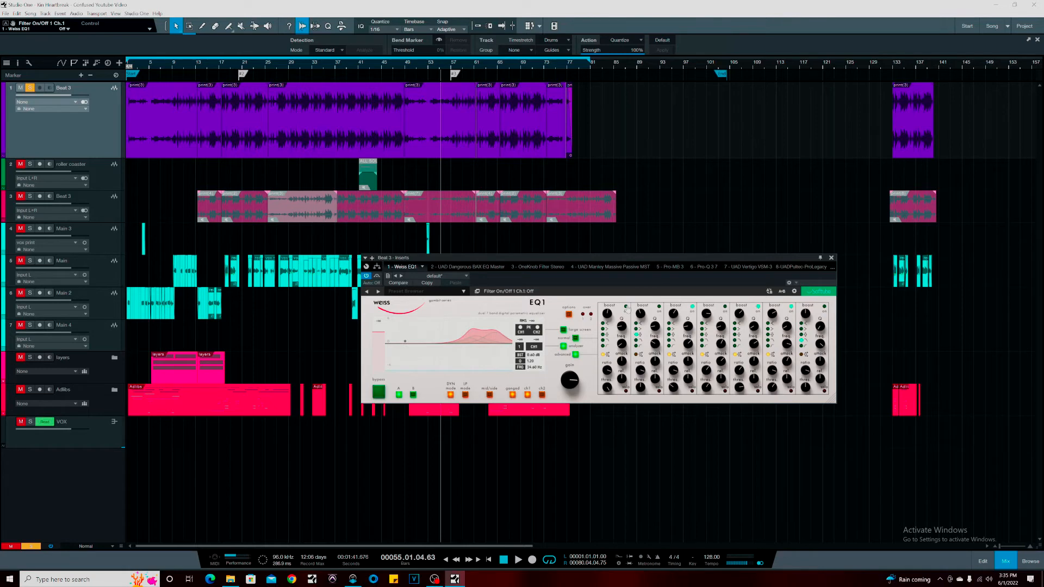
Replay the soloed Beat 3 track from bar 29 and toggle the EQ1's bypass to compare the sound
click(291, 63)
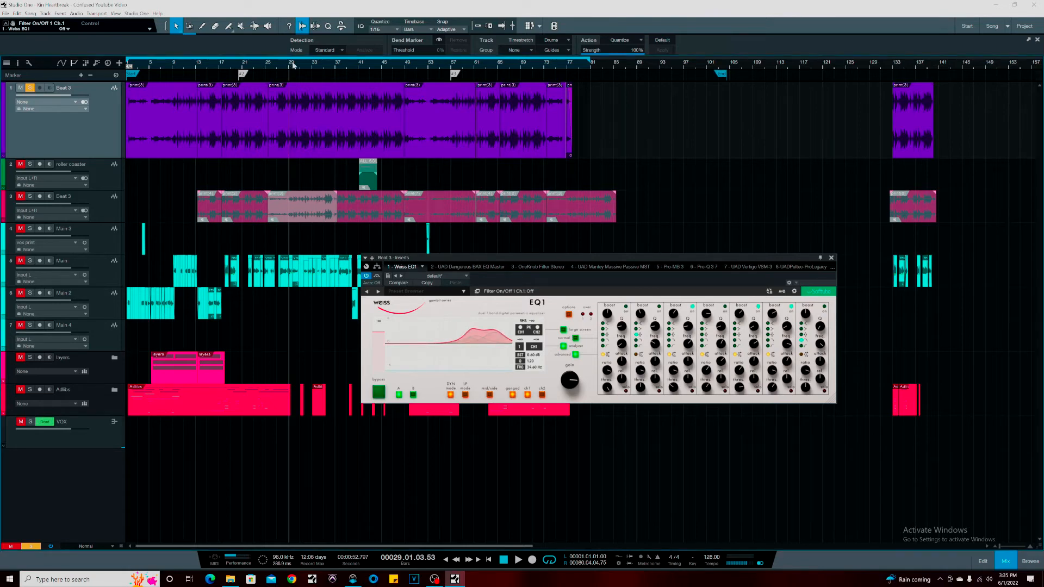
key(space)
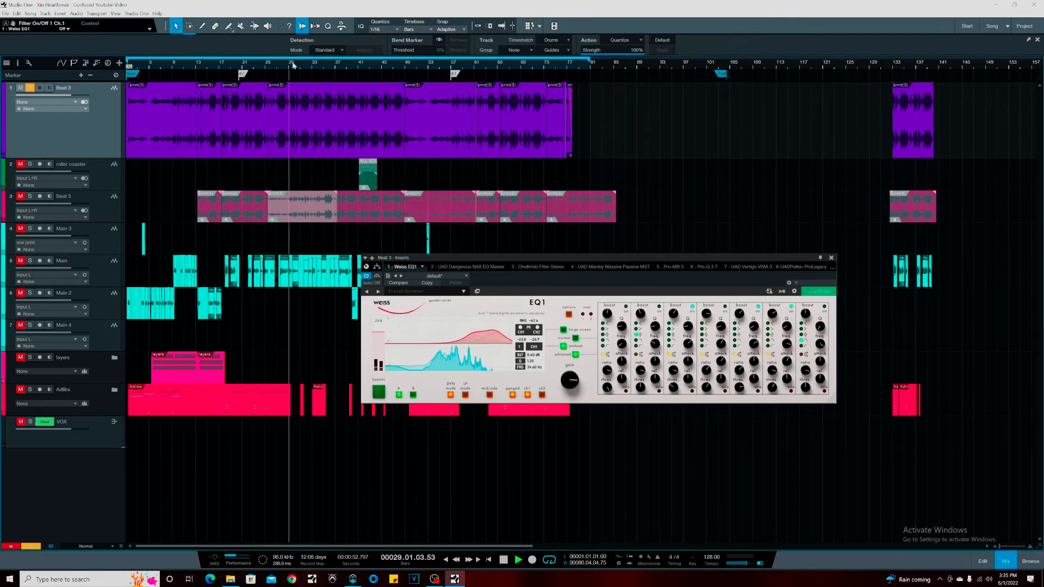
click(378, 393)
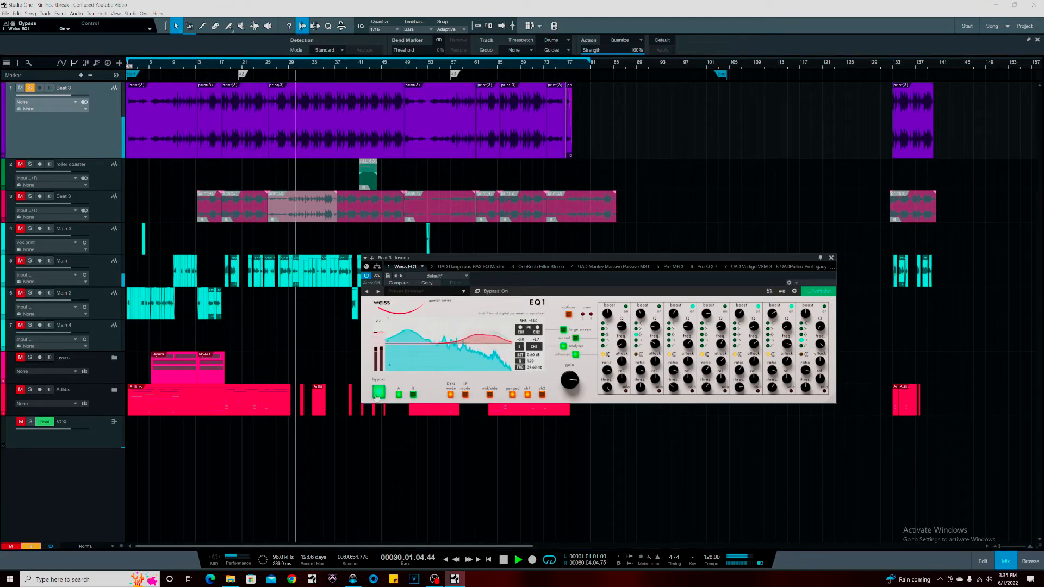
click(378, 393)
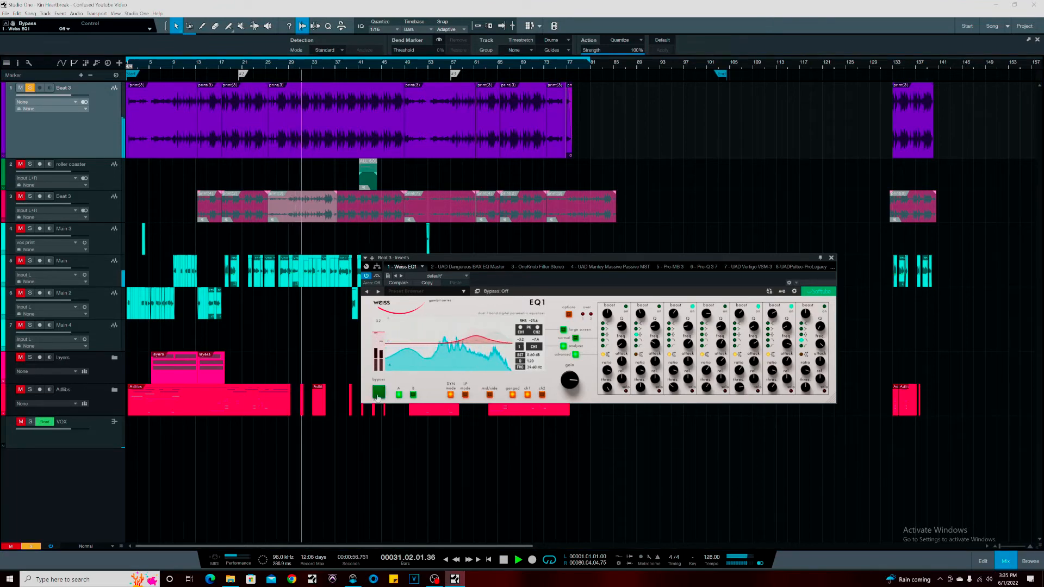
Move band 5's boost to 2217.50 Hz and compare the Beat 3 track with the EQ bypassed, leaving the EQ active
drag(475, 336, 474, 331)
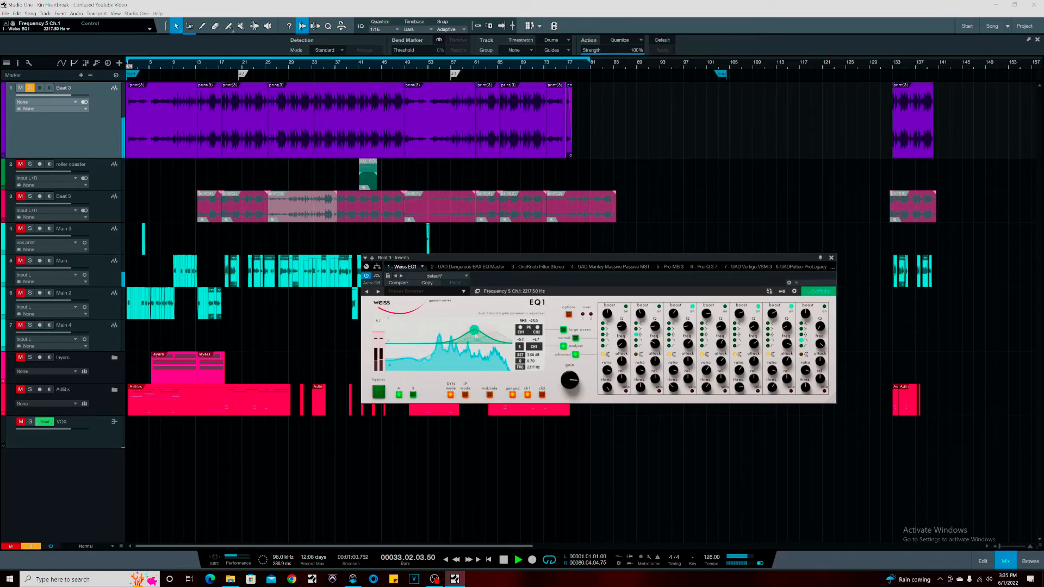
click(379, 393)
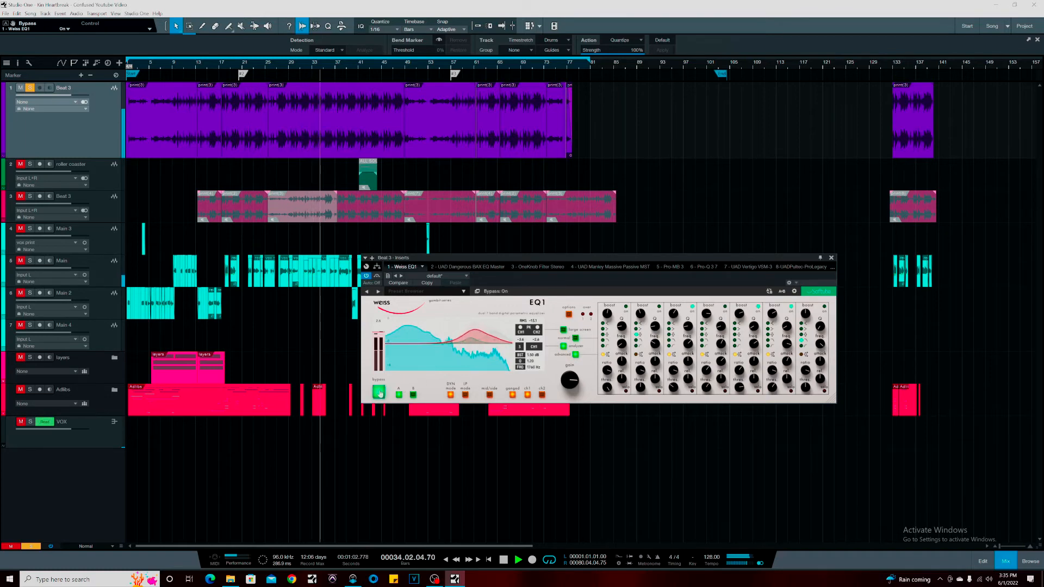
click(380, 392)
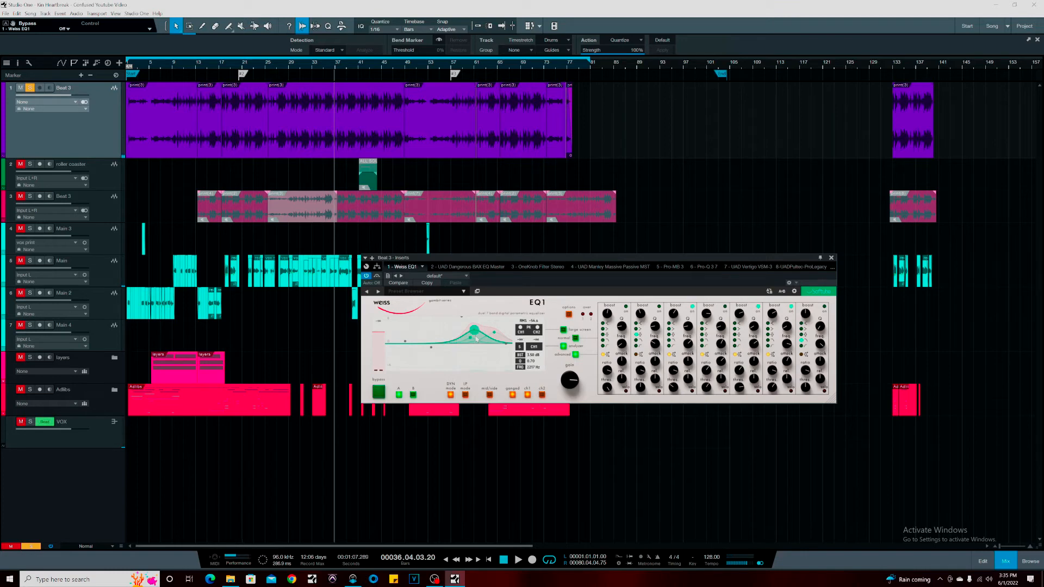
Close the Beat 3 inserts window
drag(553, 256, 609, 249)
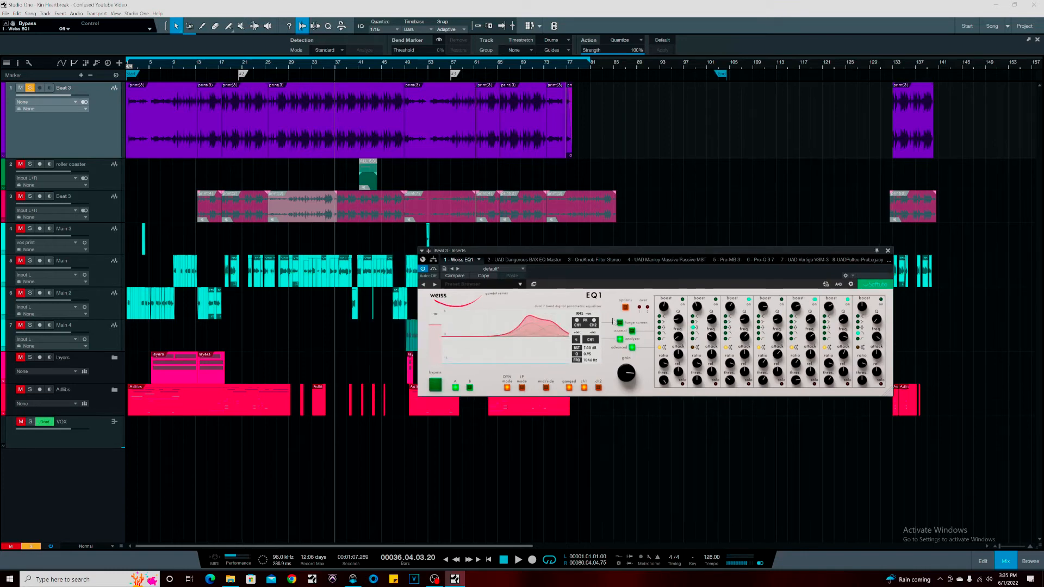
click(888, 251)
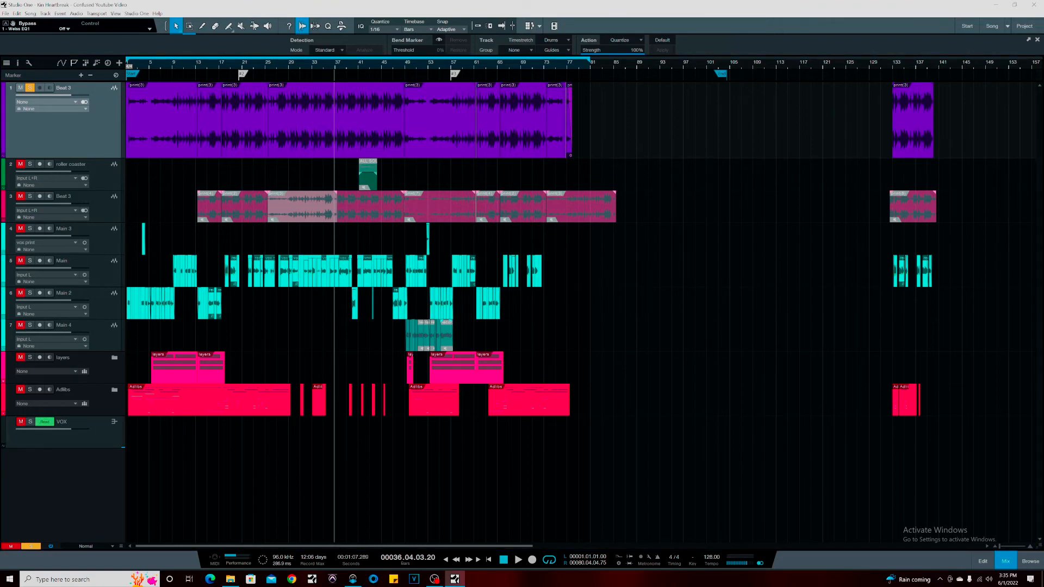
click(652, 468)
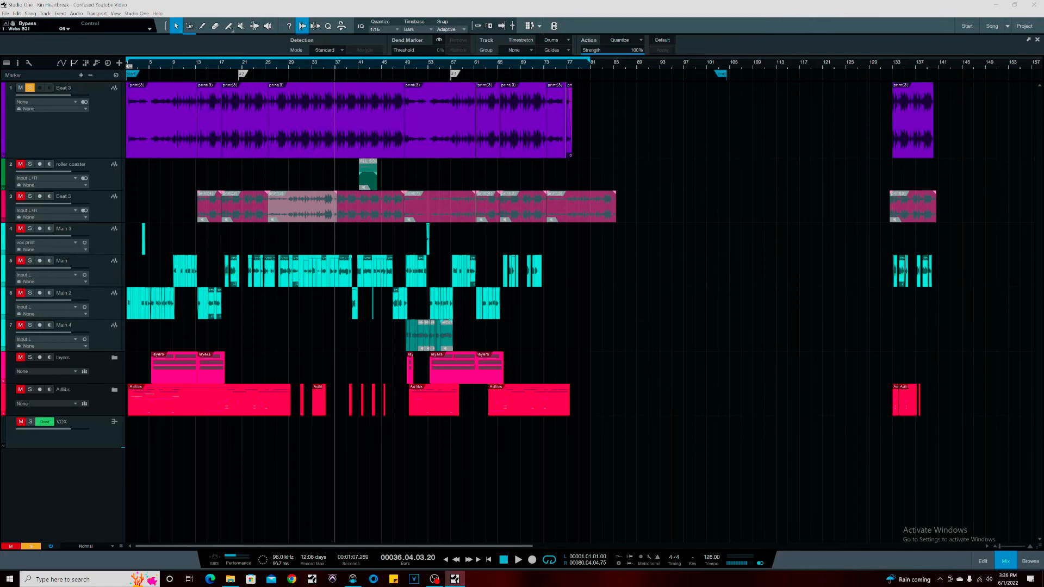
Zoom the timeline in around bars 26 to 58 and play the section, with the EQ1 on the VOX bus open
drag(310, 62, 312, 83)
click(269, 62)
key(space)
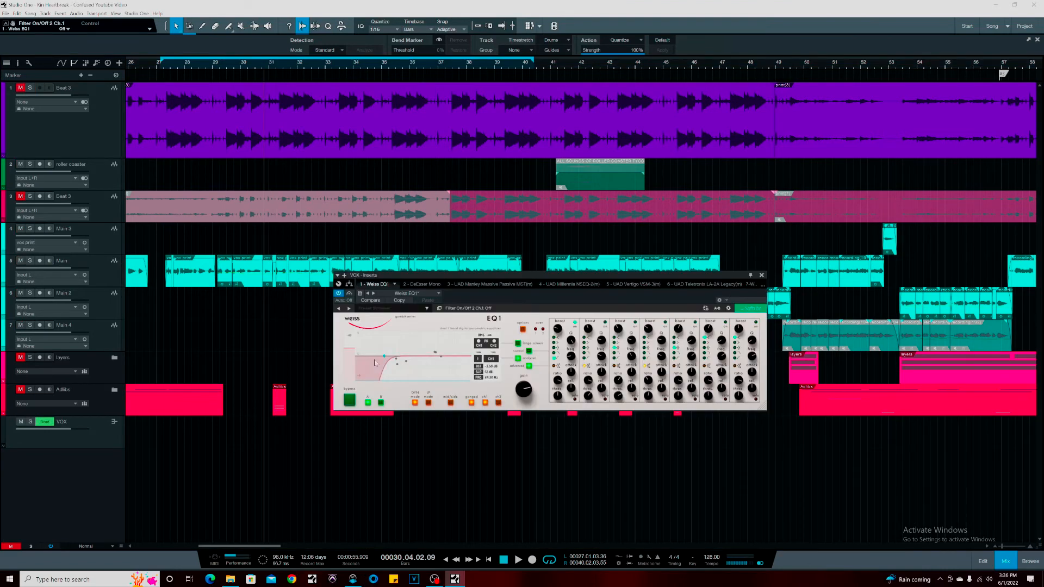
Raise the VOX EQ's band 1 low cut to about 155 Hz and enable band 2 with a slight boost around 554 Hz
drag(384, 356, 396, 361)
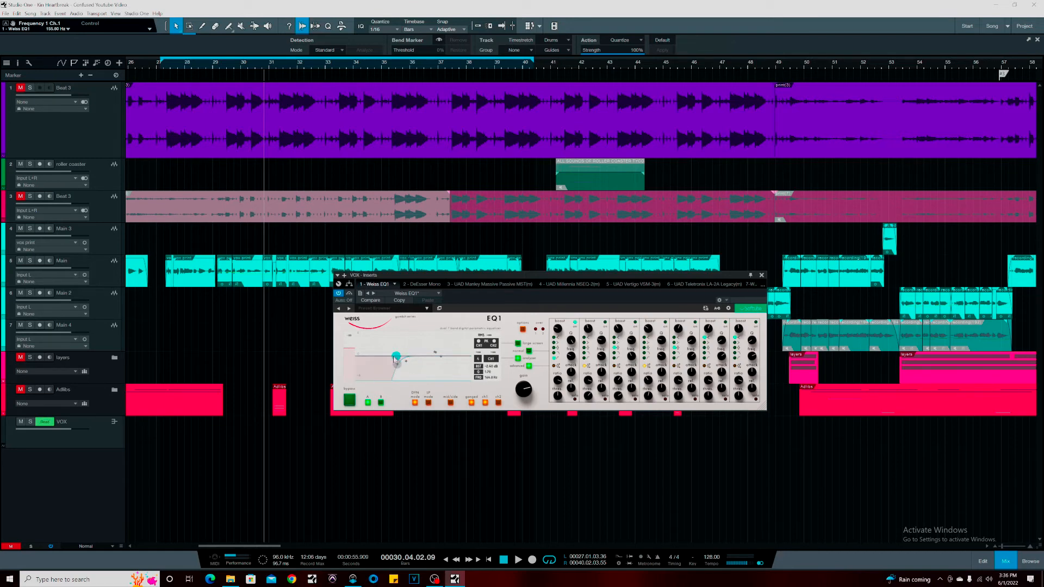
drag(396, 363, 418, 346)
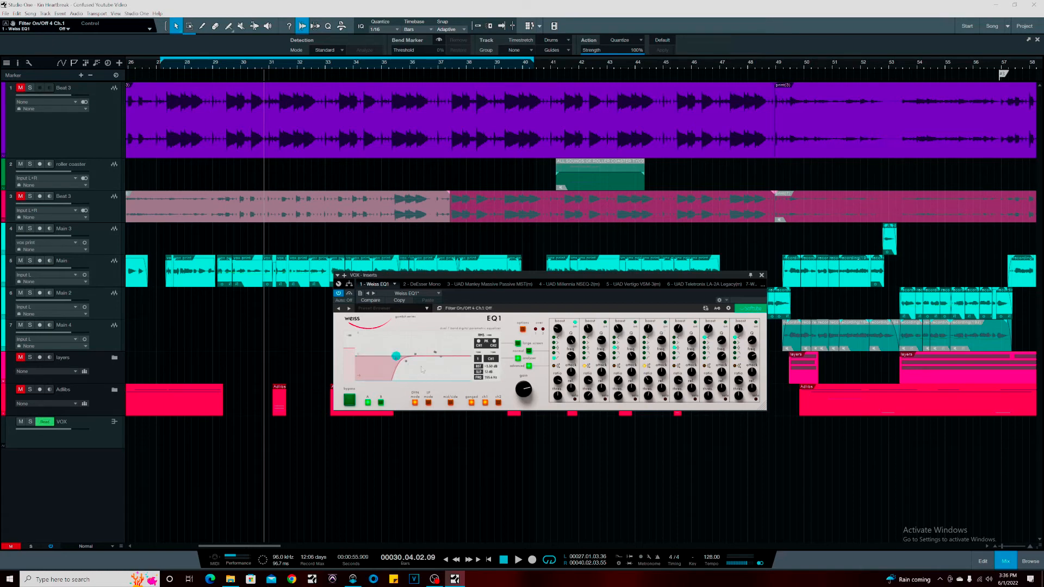
drag(395, 363, 414, 357)
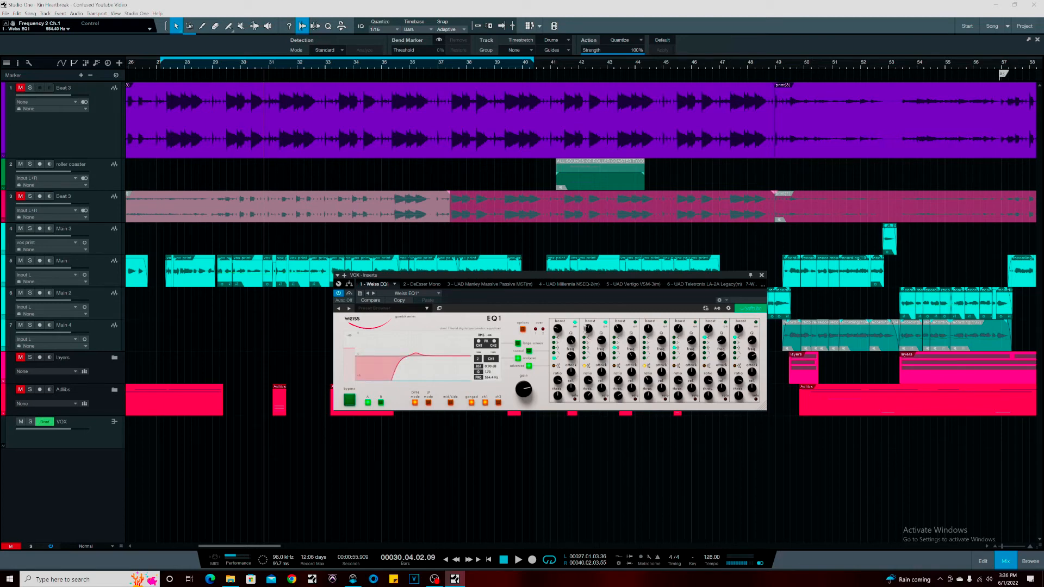
Lower the band 1 low cut to about 77 Hz while playing the vocals from around bar 27
drag(416, 355, 386, 358)
click(183, 64)
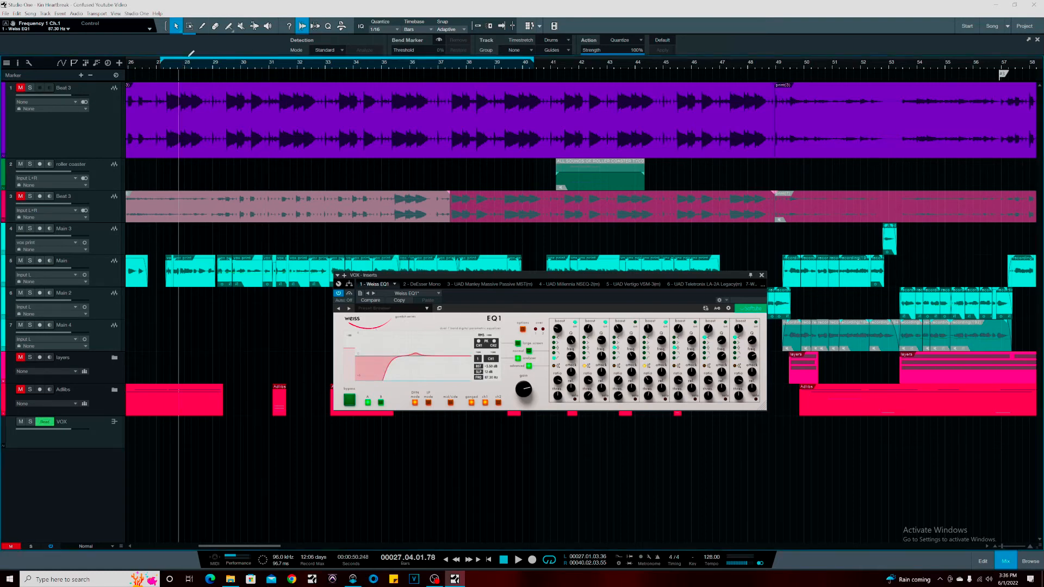
key(space)
drag(389, 359, 386, 358)
key(space)
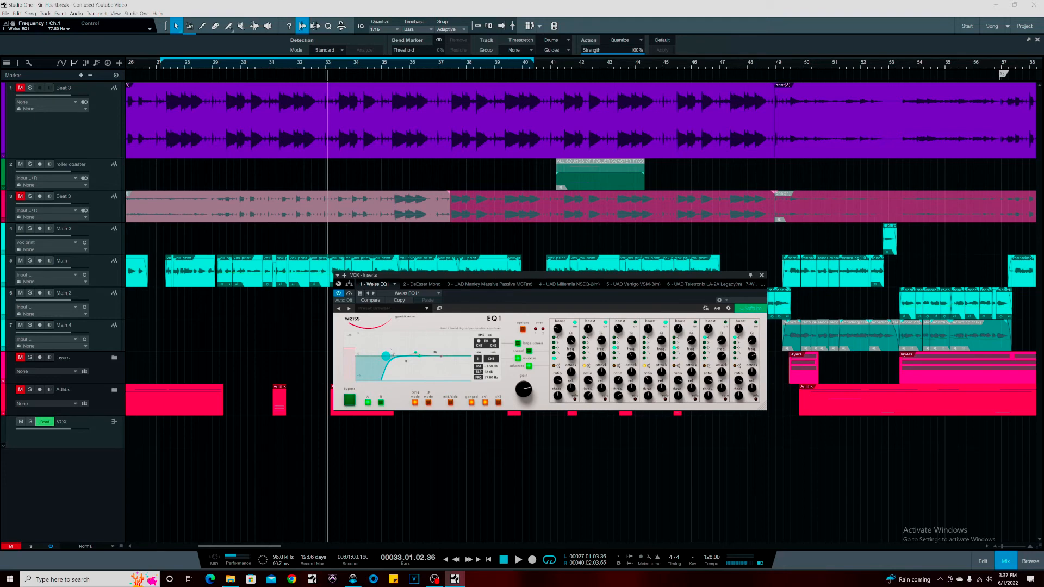
Enable a band 3 cut around 233 Hz during playback, and toggle the EQ's bypass to compare, leaving the EQ active
key(space)
mouse_move(391, 352)
mouse_down()
mouse_move(384, 331)
mouse_move(402, 366)
mouse_up()
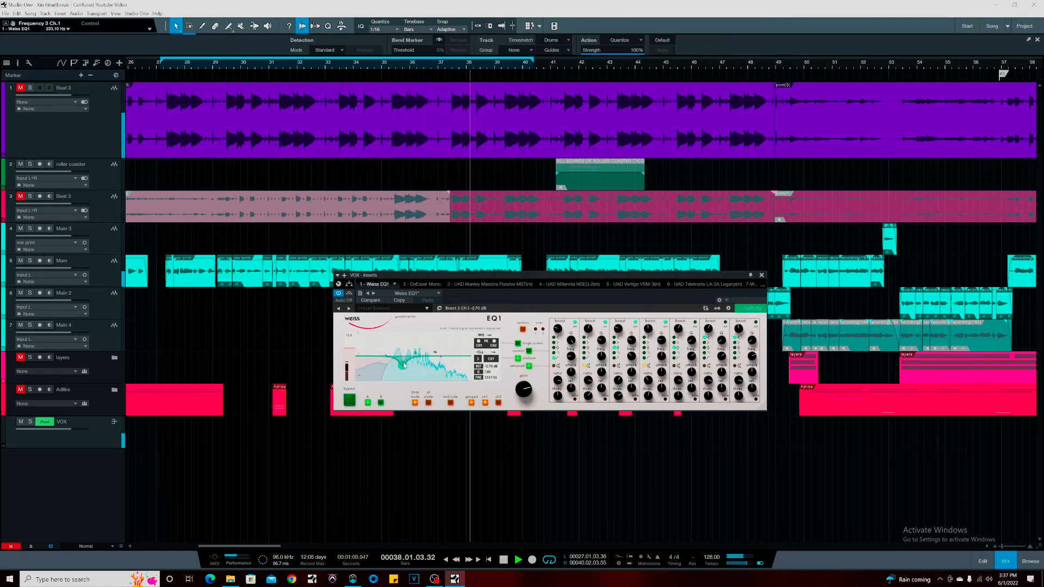
click(348, 401)
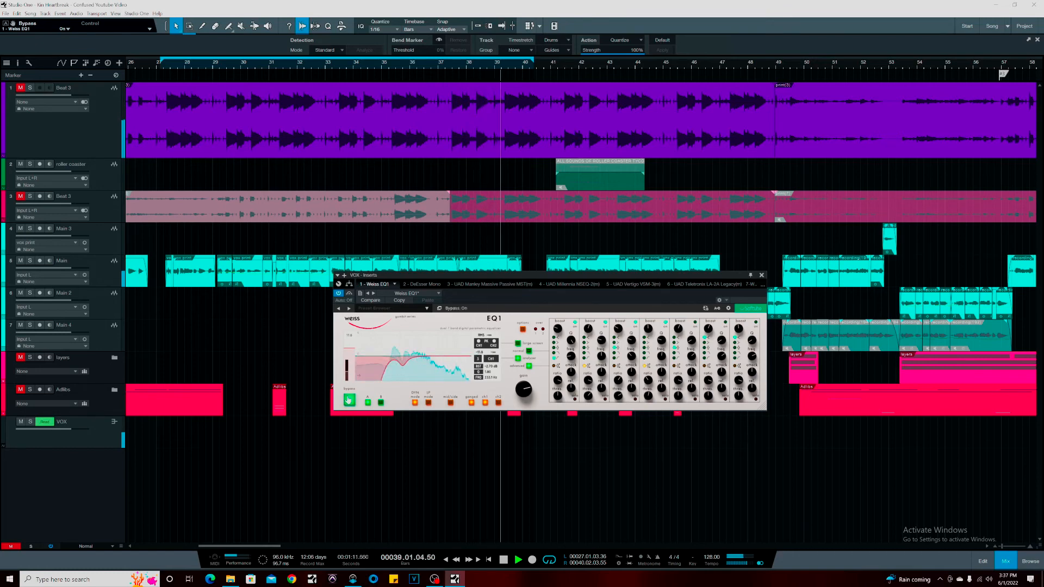
click(242, 269)
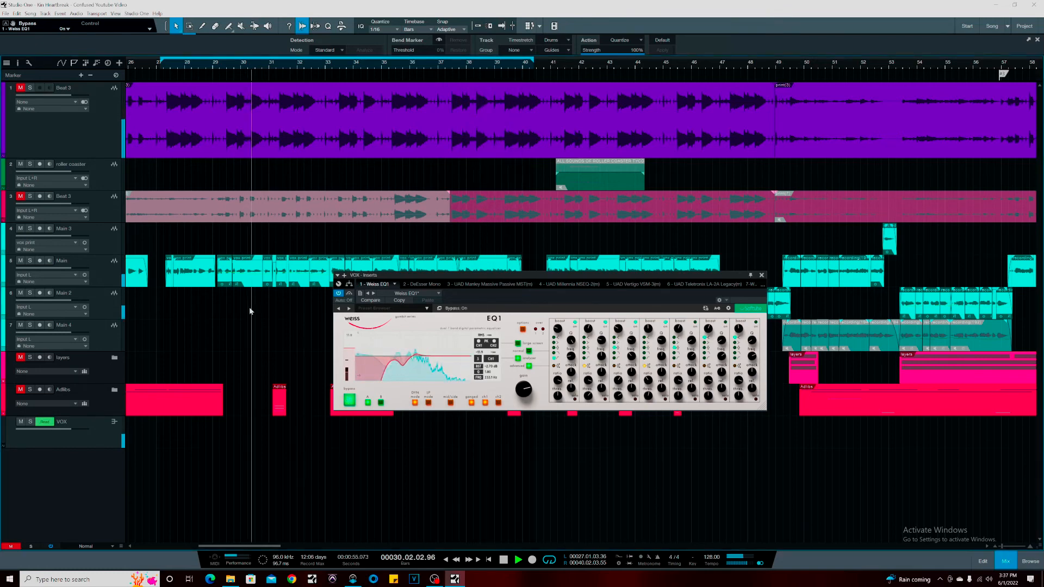
click(350, 401)
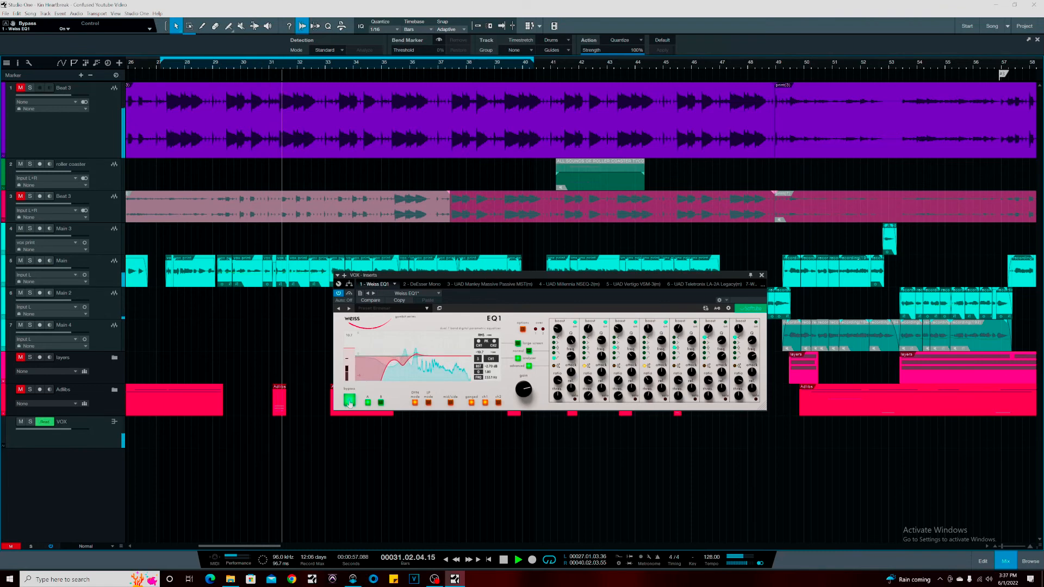
click(349, 401)
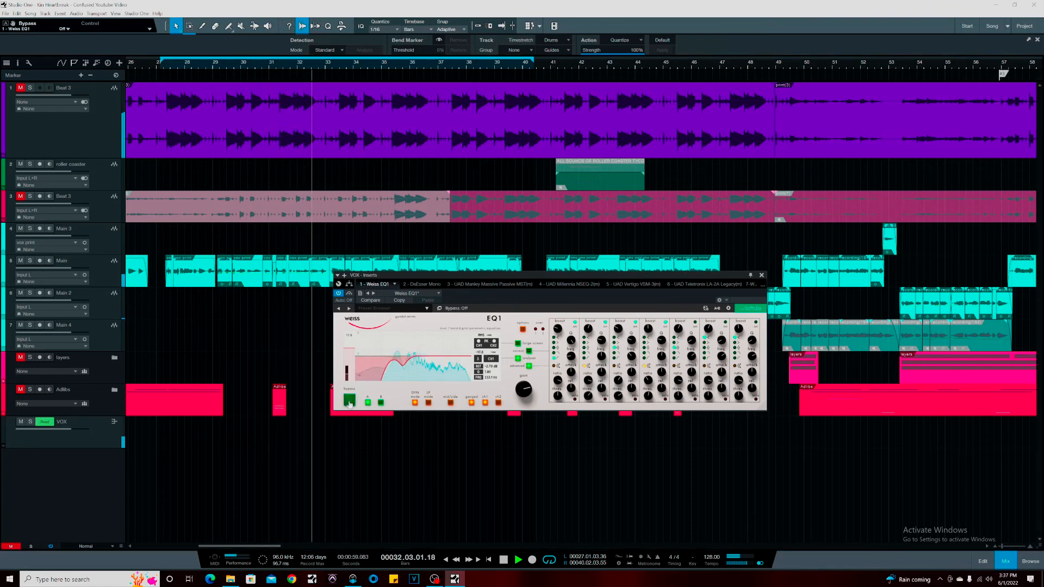
click(416, 354)
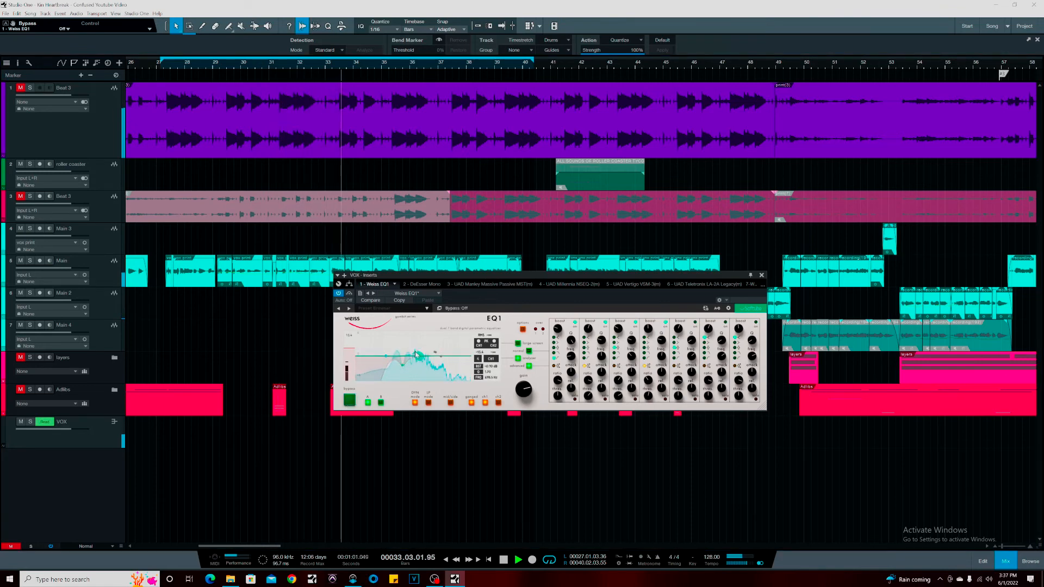
click(349, 401)
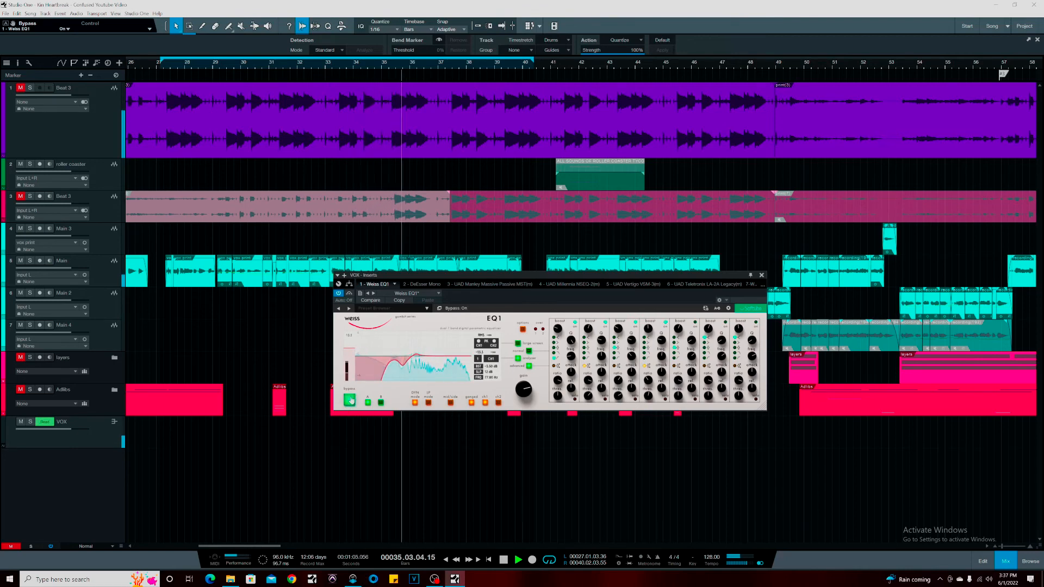
click(349, 401)
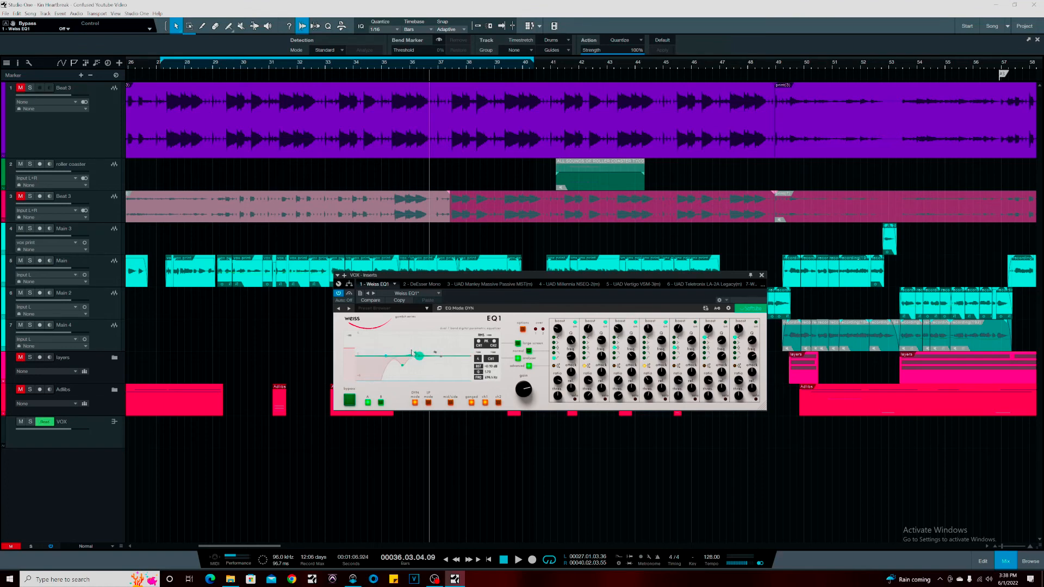
Move band 2's boost to about 116 Hz with a Q of 2.40, reduce its gain, and compare it against bypass
drag(402, 365, 385, 341)
key(space)
scroll(391, 344, up, 3)
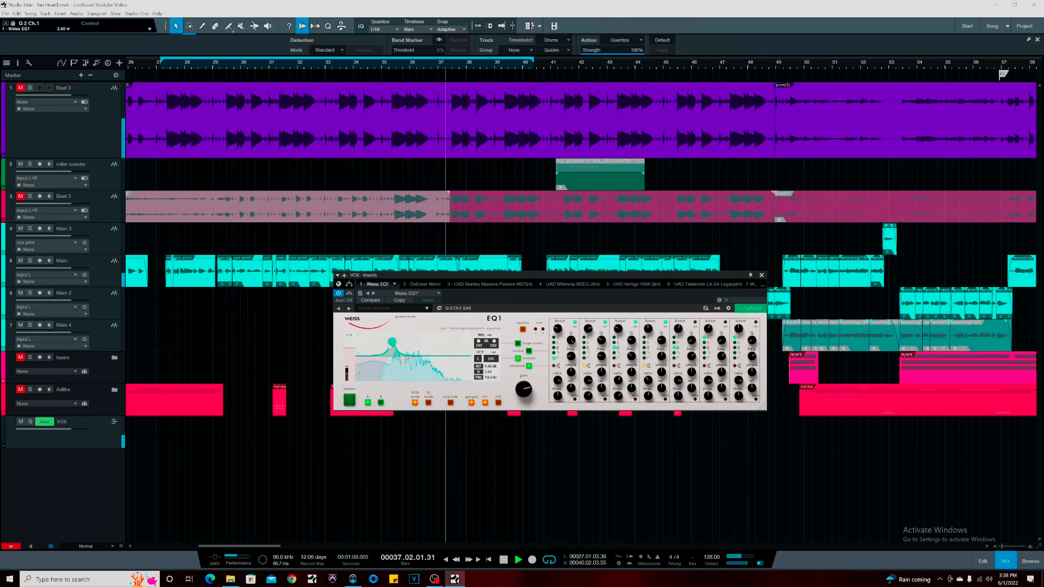
mouse_move(391, 344)
mouse_down()
mouse_move(380, 343)
mouse_move(390, 352)
mouse_up()
click(350, 399)
click(349, 399)
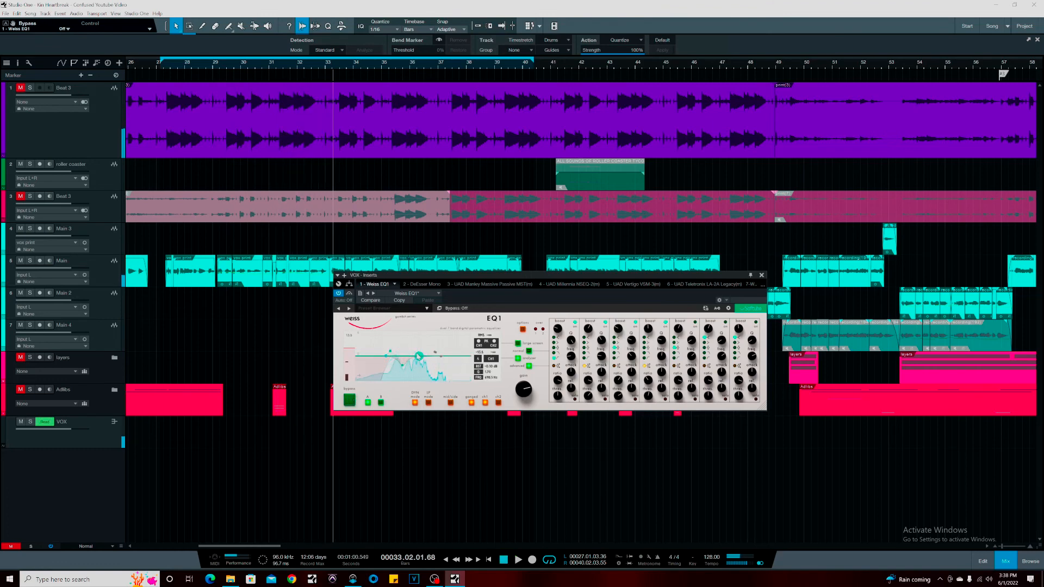
Try a narrow band 4 cut of nearly 2 dB around 1.1 kHz while playing the vocals
drag(418, 356, 419, 364)
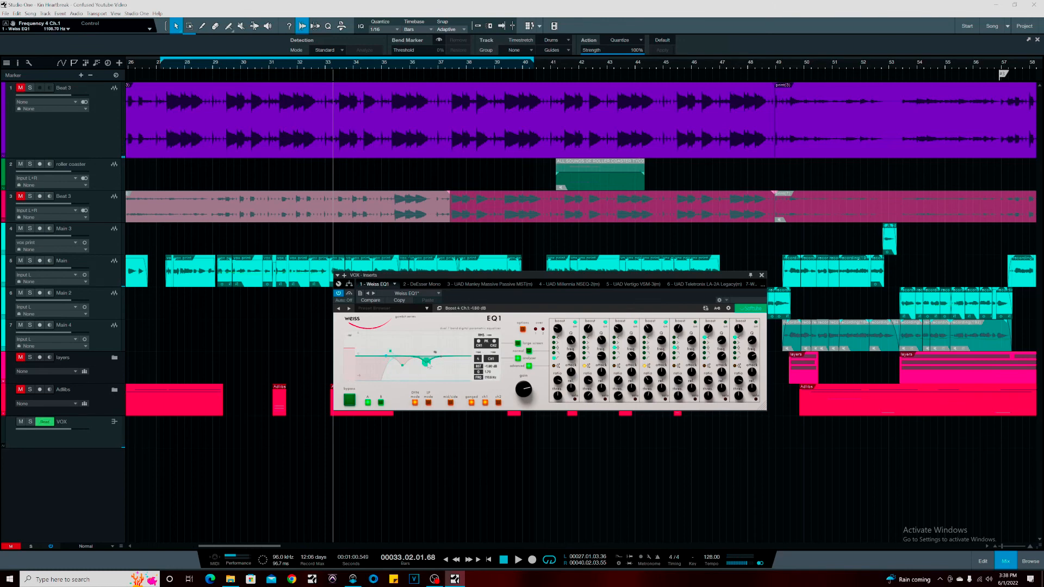
drag(429, 366, 427, 368)
key(space)
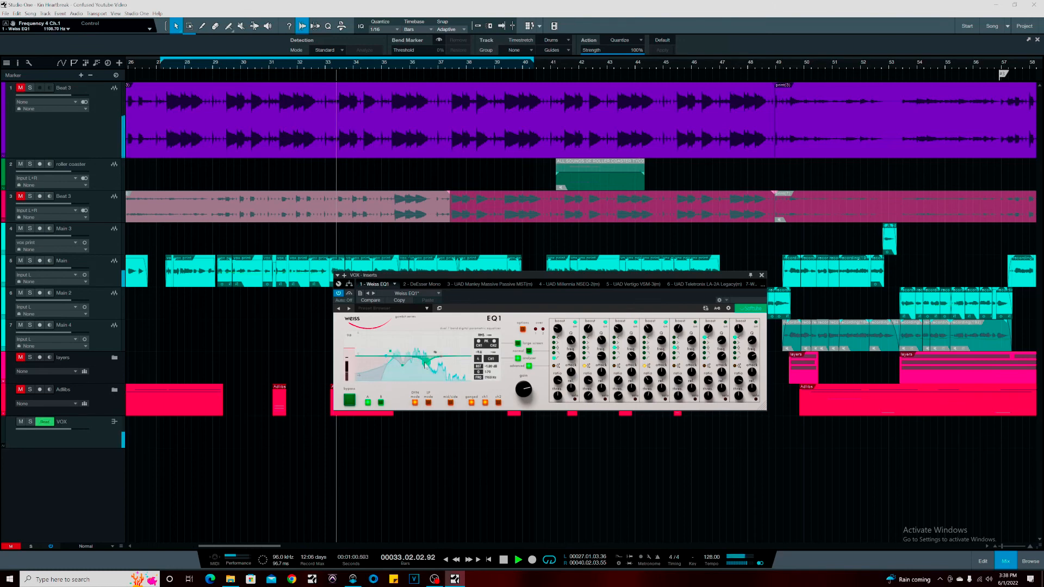
key(space)
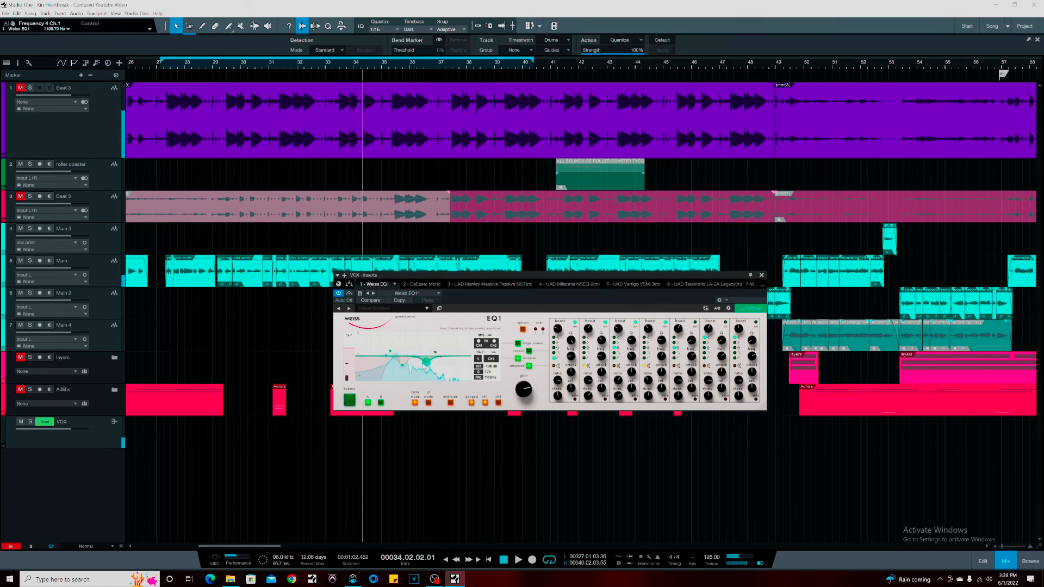
drag(423, 365, 427, 362)
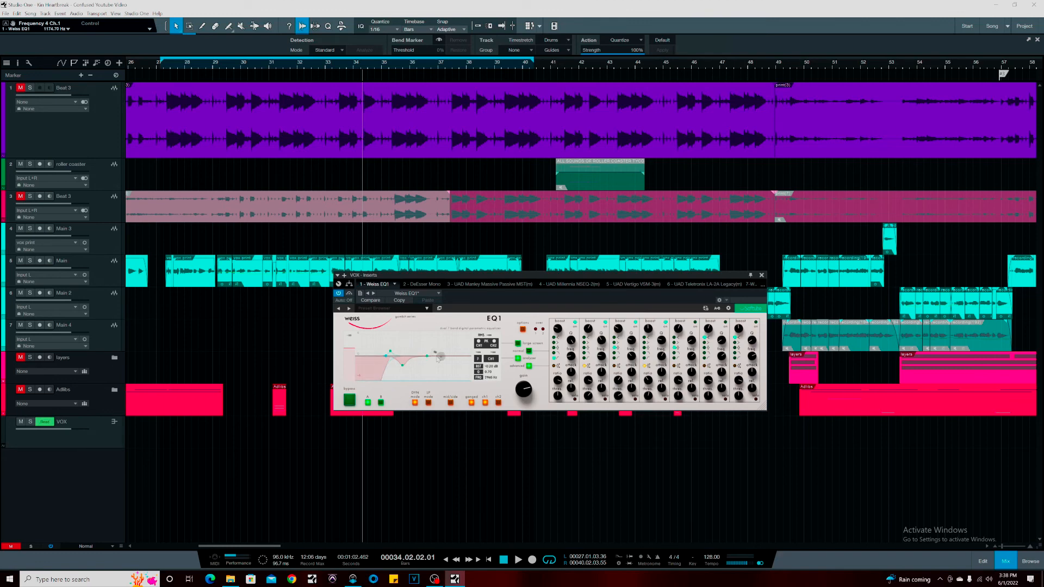
Enable band 7's high-shelf boost, bring its frequency down to 1244.50 Hz during playback, and compare it against bypass
drag(440, 359, 487, 365)
key(space)
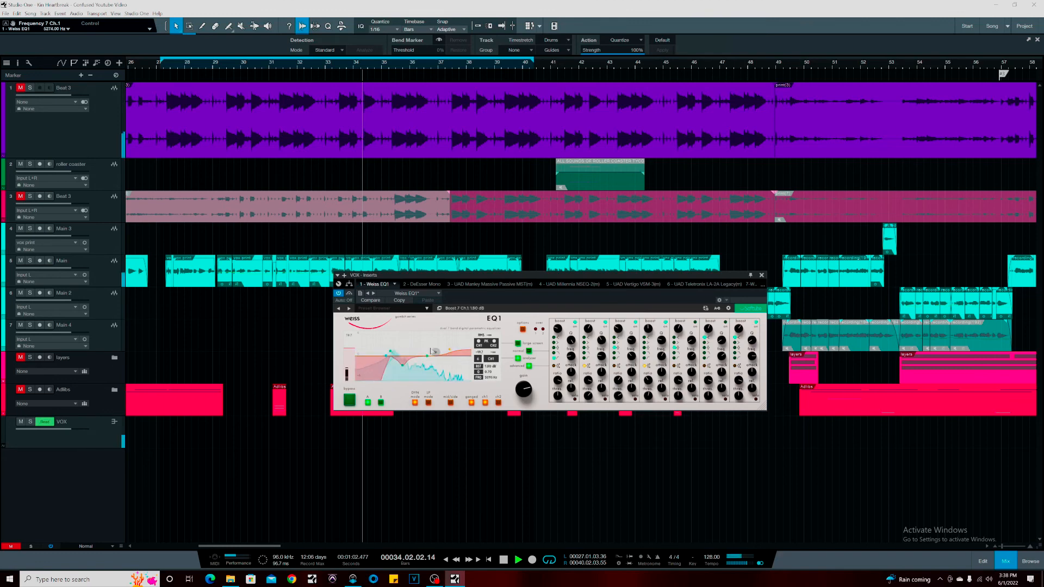
drag(451, 352, 428, 353)
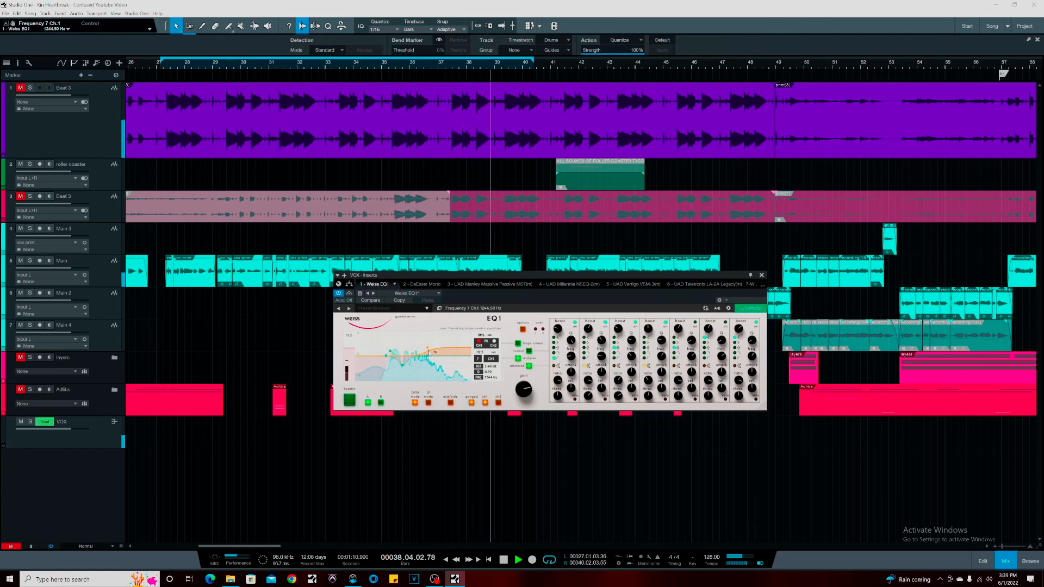
click(349, 401)
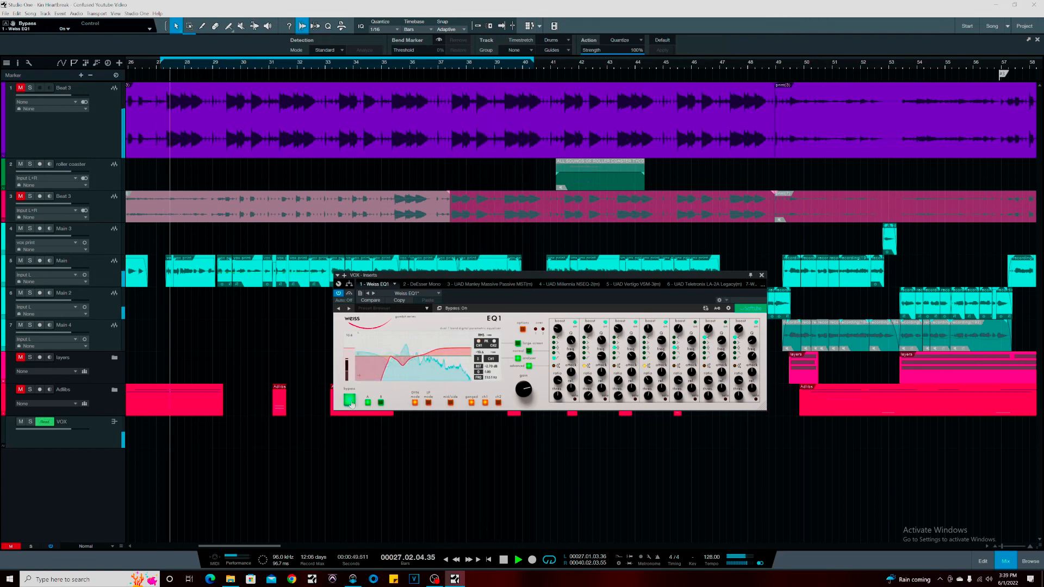
click(349, 400)
Set band 7's shelf to 1760 Hz with a boost of about 1.5 dB, compare it against bypass, and stop playback
click(422, 354)
drag(430, 347, 433, 351)
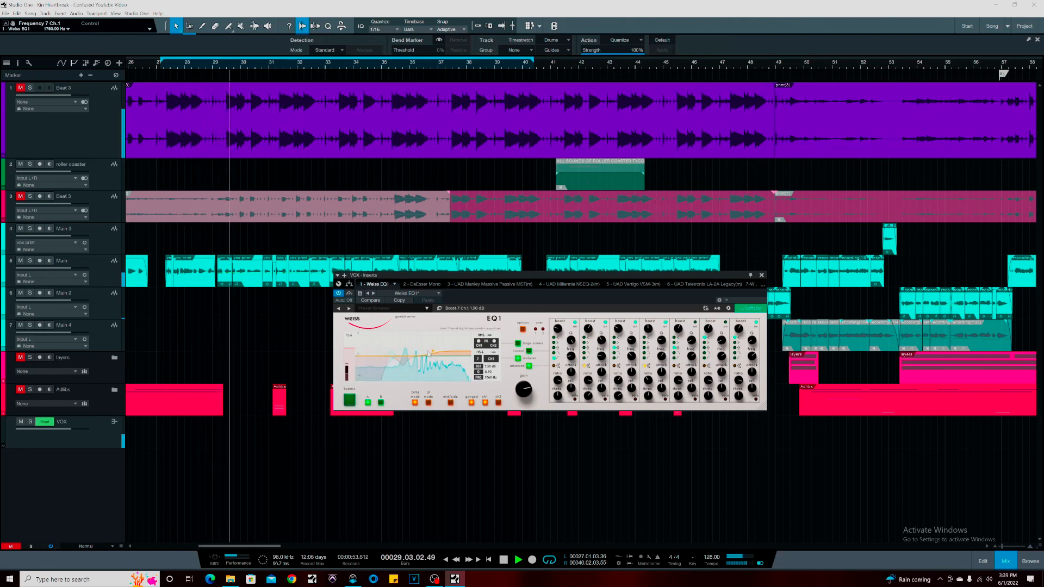
click(350, 401)
click(350, 401)
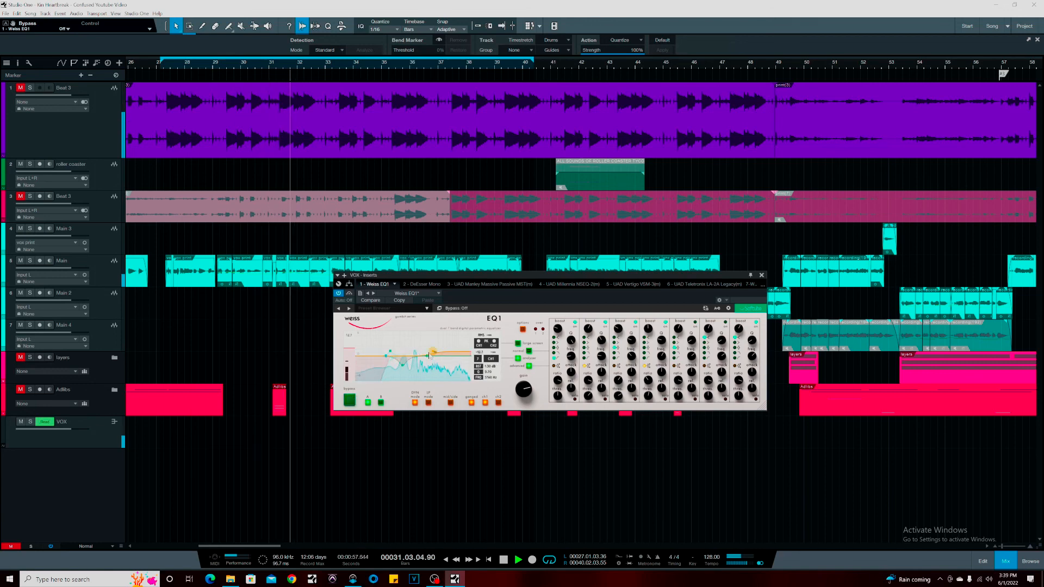
key(space)
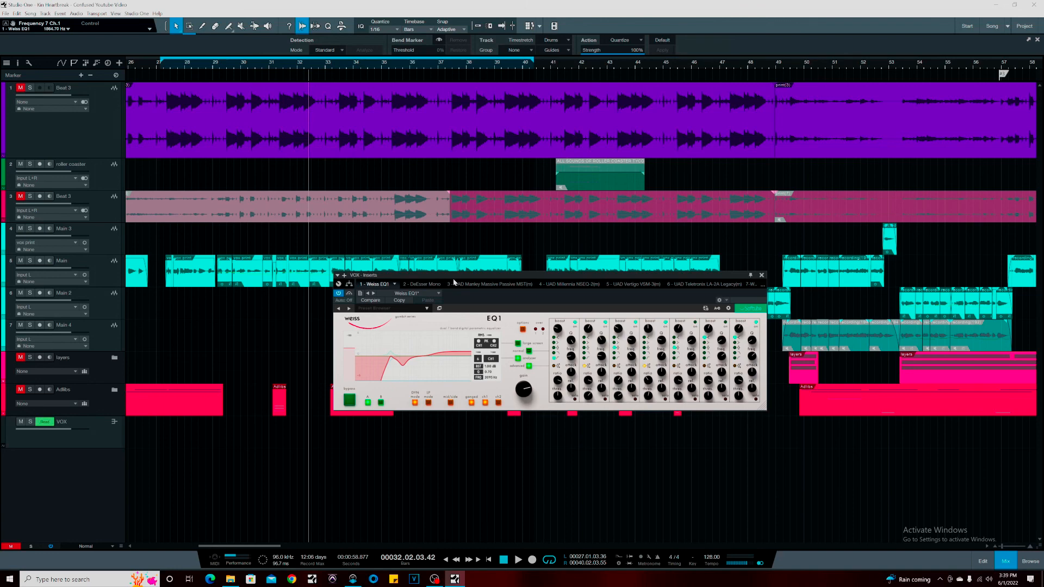
mouse_move(553, 324)
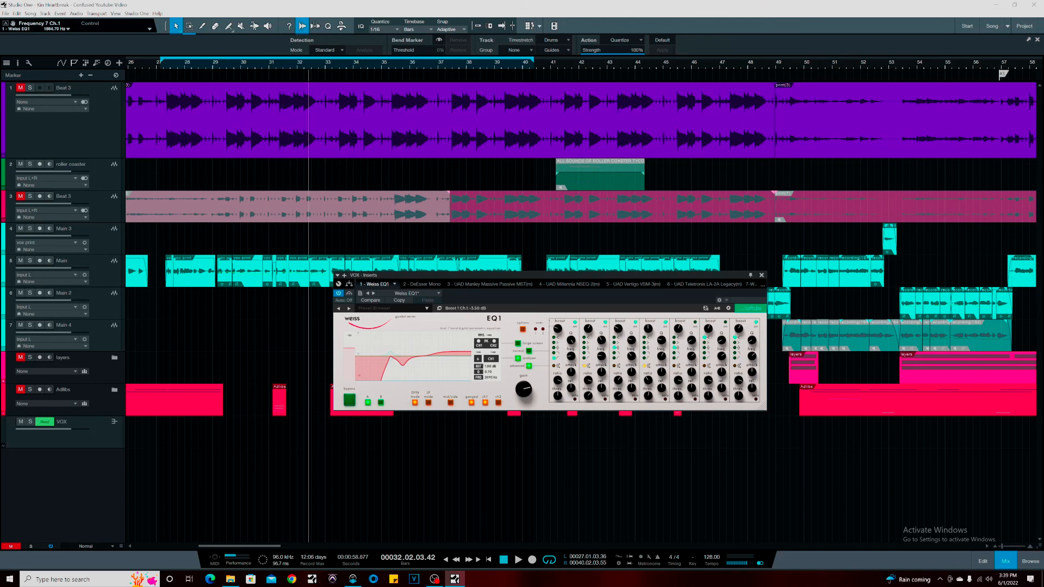